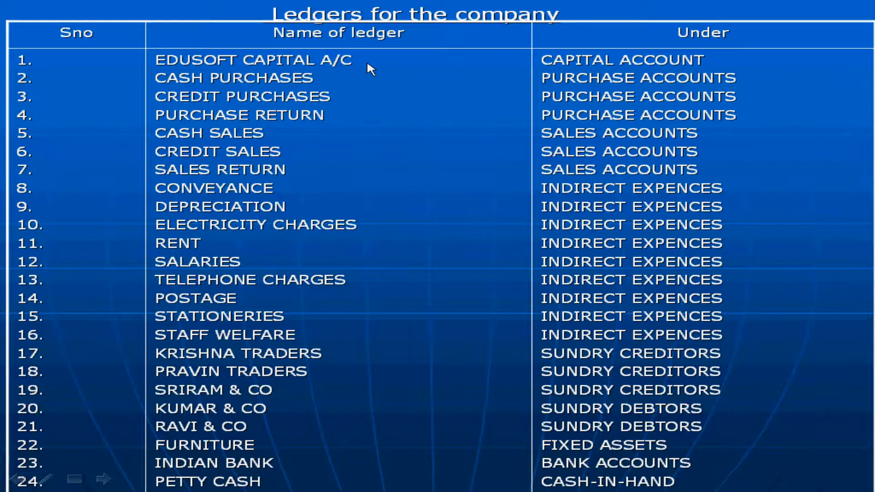
# Step: Switch to Tally 9 and open the creation form for a single ledger in the accounts information
pyautogui.hotkey('alt', 'Tab')
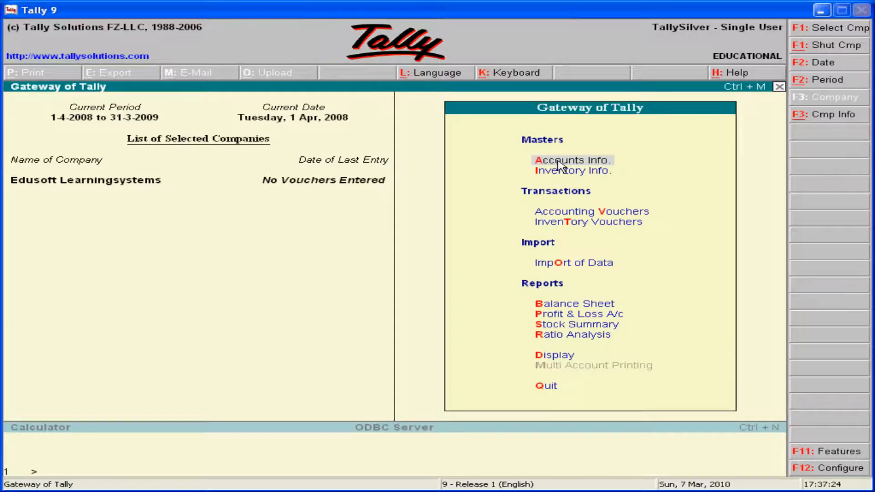
pyautogui.click(560, 165)
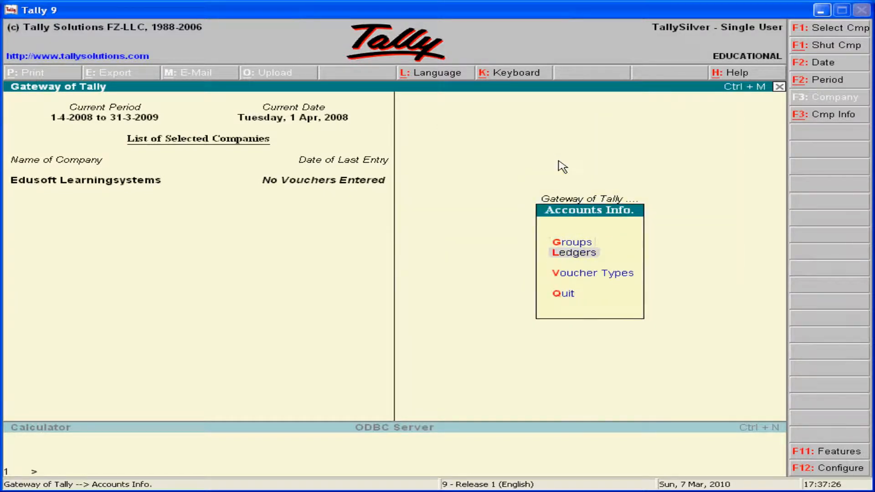
pyautogui.press('Return')
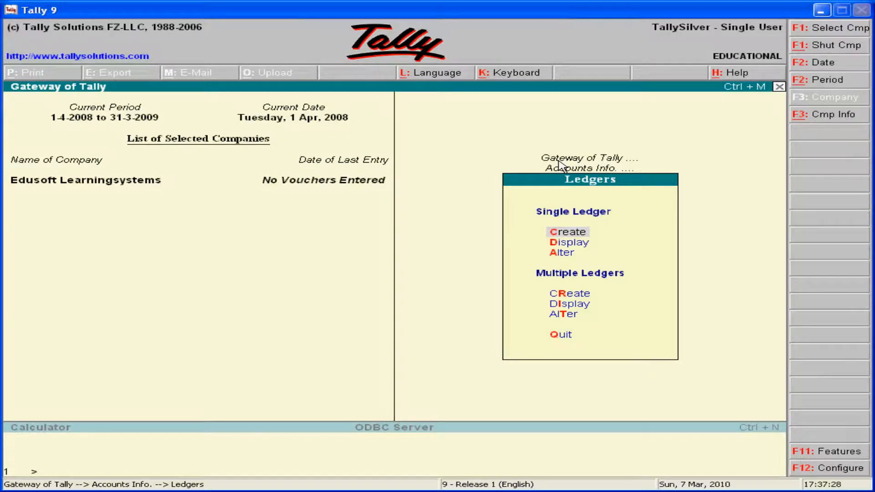
pyautogui.click(565, 232)
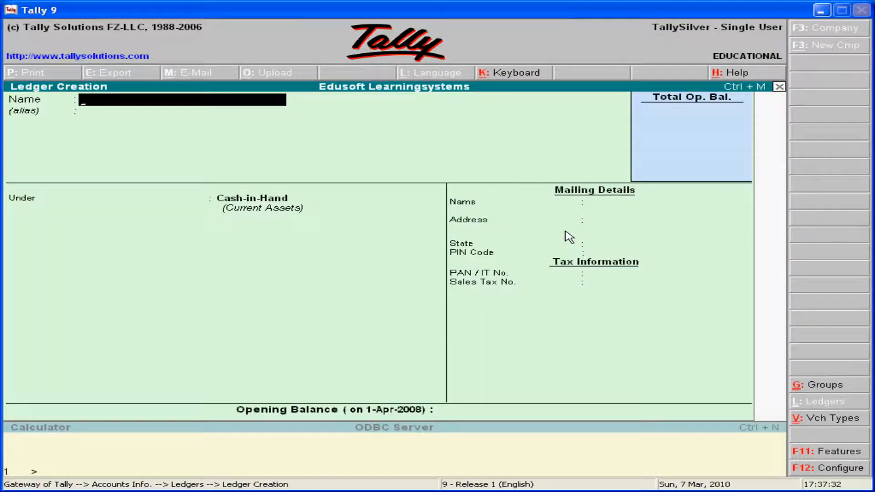
# Step: Name the new ledger Edusoft Capital A/c, without an alias, and place it under the Capital Account group
pyautogui.write('Edusoft Capital a')
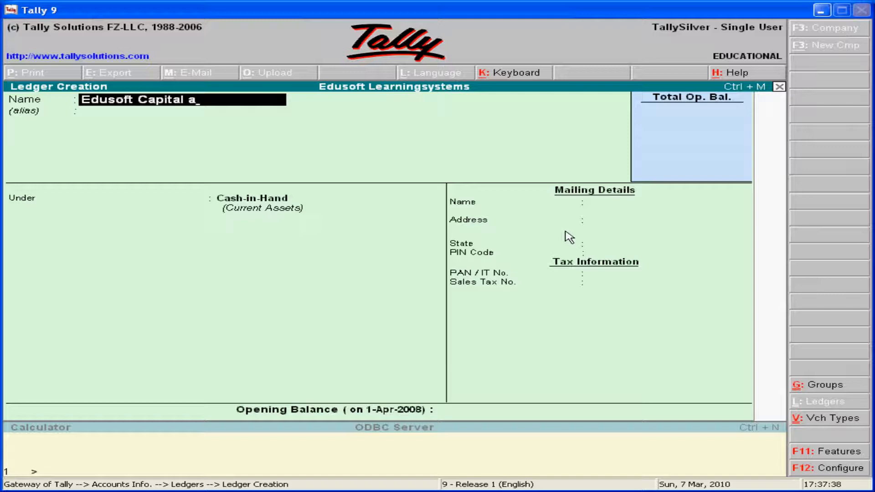
pyautogui.write('/c')
pyautogui.press('Return')
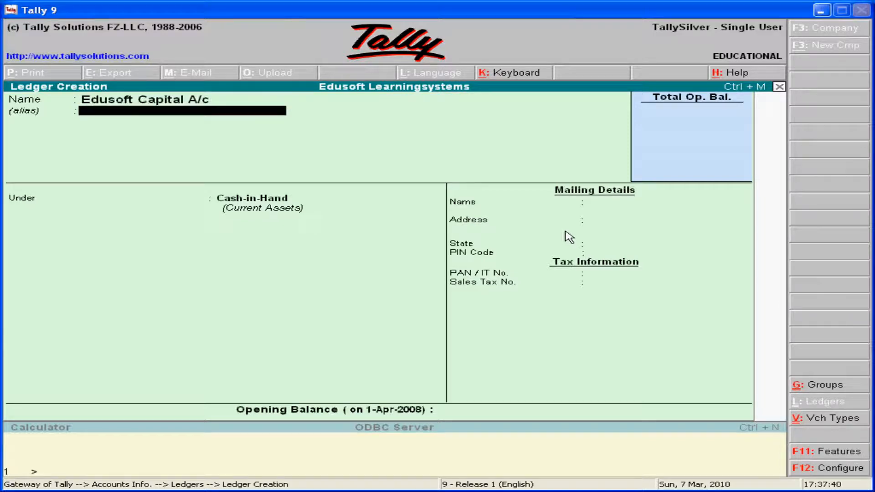
pyautogui.press('Return')
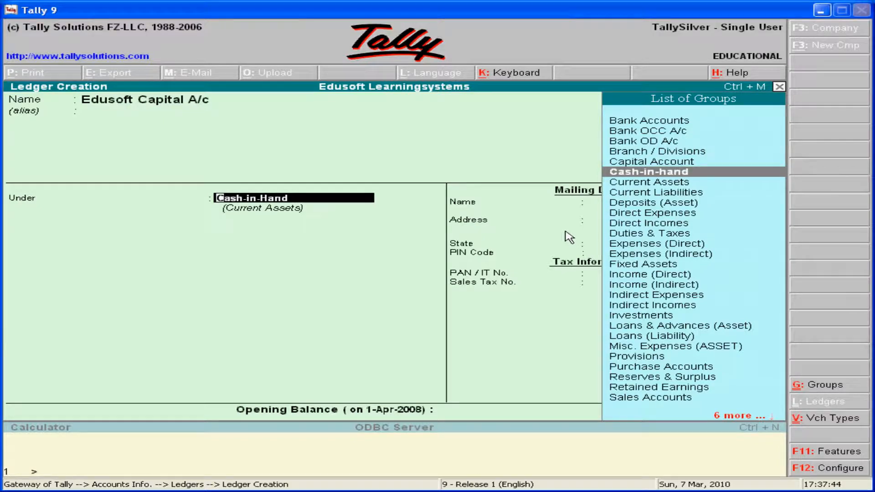
pyautogui.press('Up')
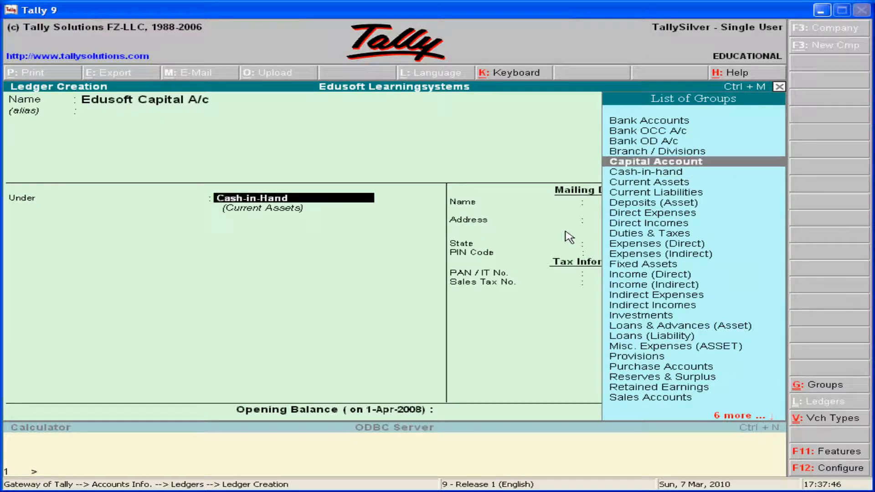
pyautogui.press('Return')
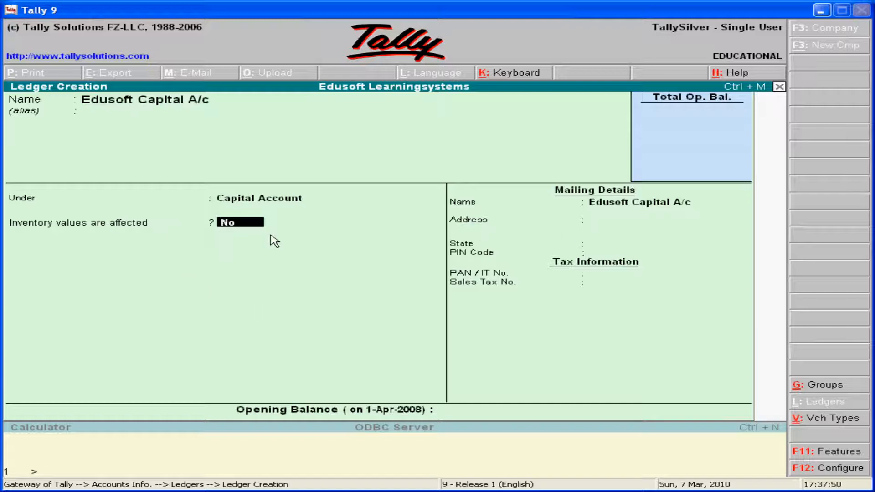
# Step: Save the capital ledger with inventory values affected set to No, default mailing details and no opening balance, and leave ledger creation
pyautogui.press('Return')
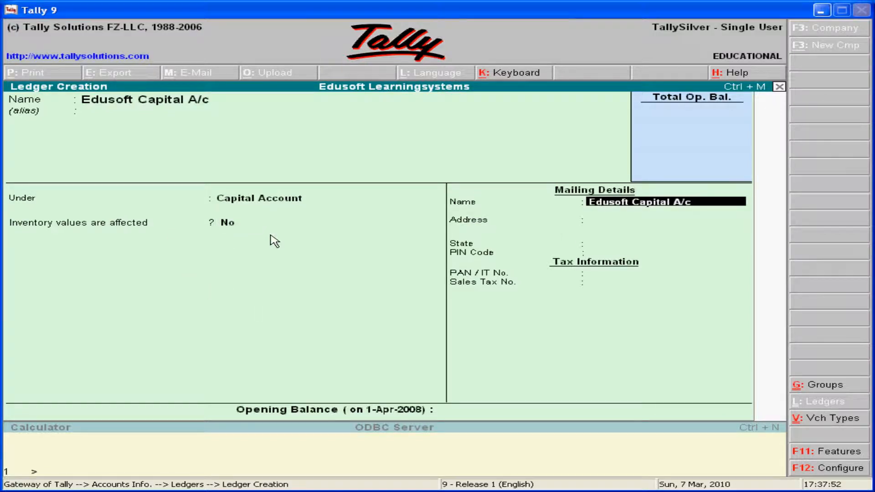
pyautogui.press('Return')
pyautogui.press('Return')
pyautogui.press('Return')
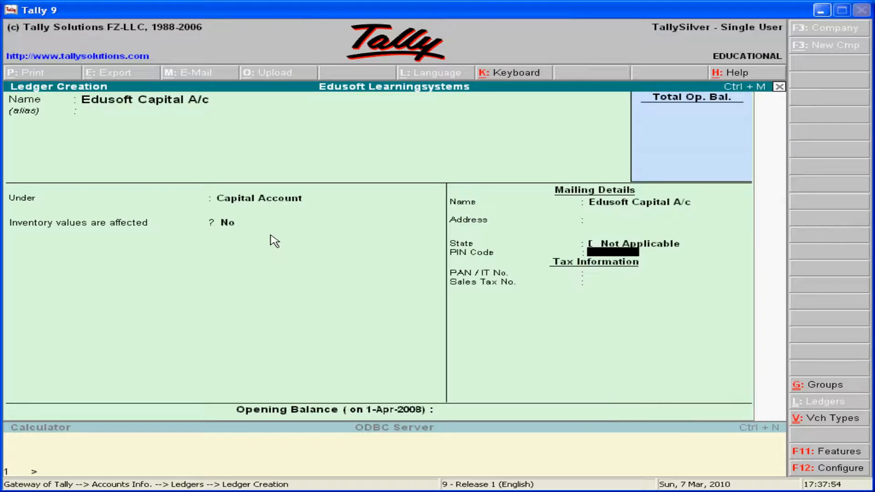
pyautogui.press('Return')
pyautogui.press('Return')
pyautogui.press('Return')
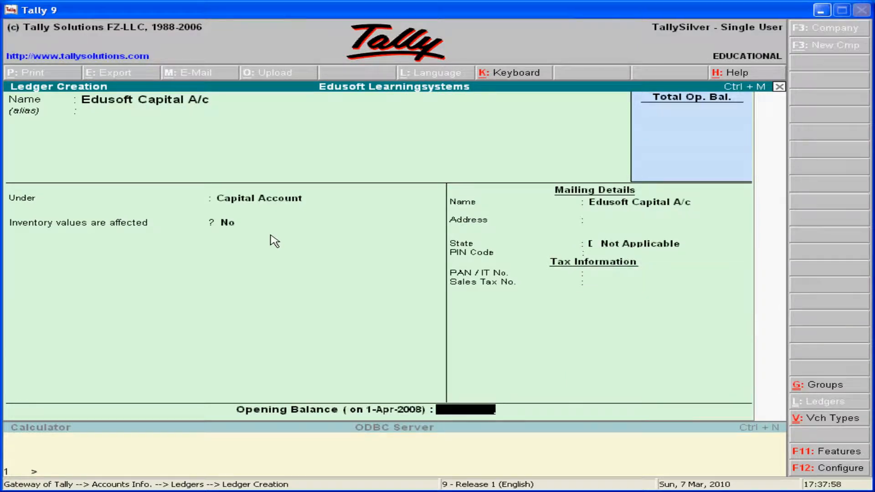
pyautogui.press('Return')
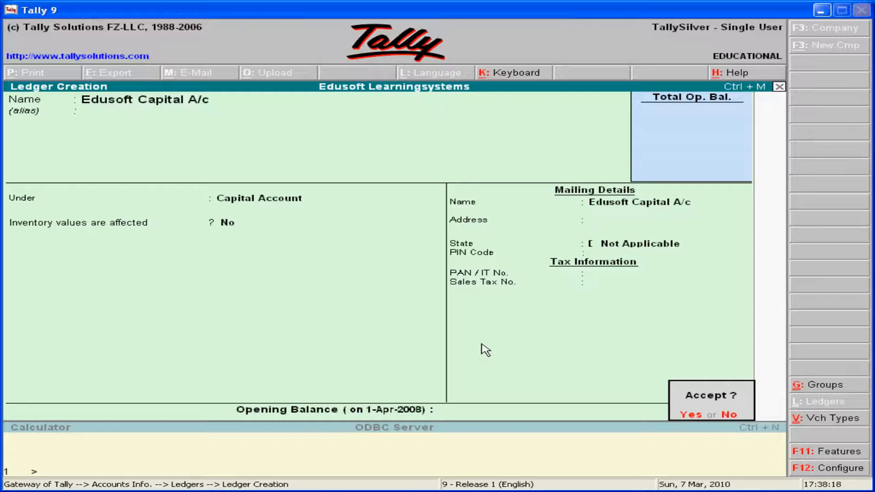
pyautogui.press('Return')
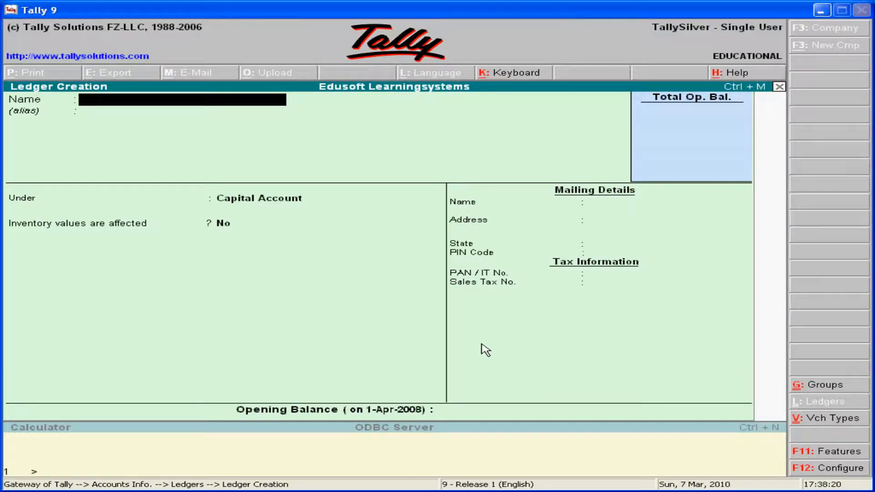
pyautogui.press('Escape')
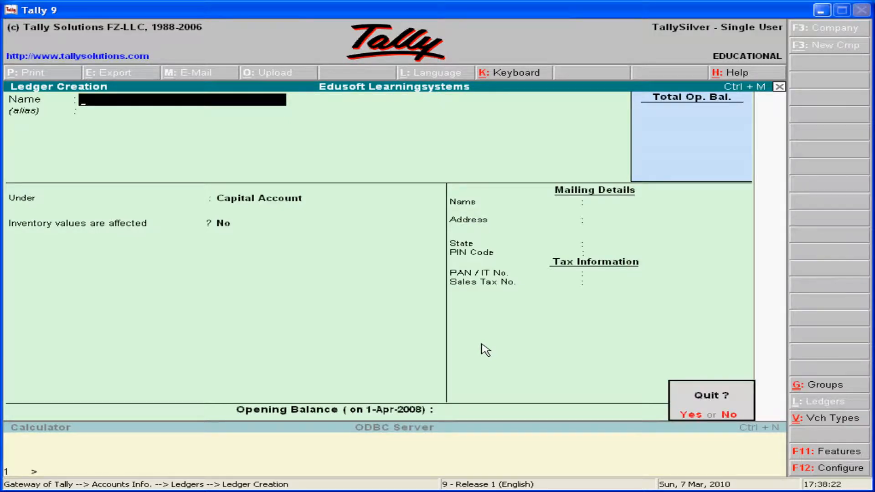
pyautogui.press('Return')
# Step: Consult the slide's ledger list, return to Tally 9 and start multiple ledger creation under the Purchase Accounts group
pyautogui.hotkey('alt', 'Tab')
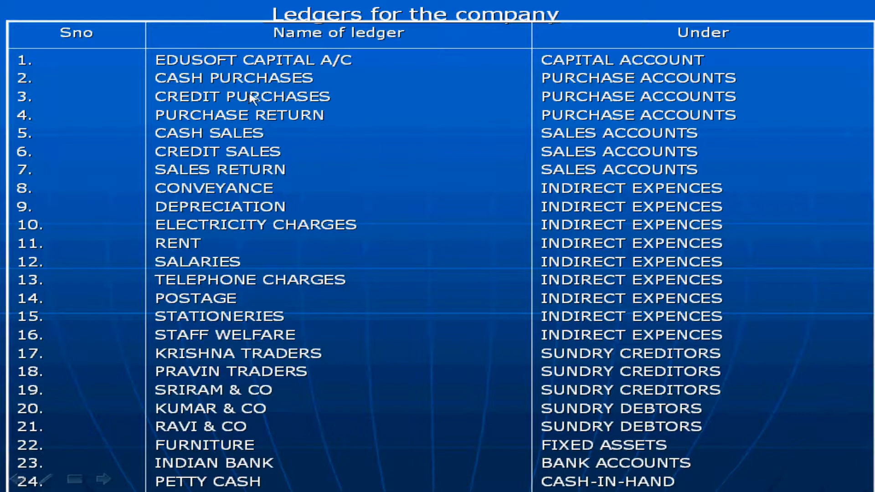
pyautogui.hotkey('alt', 'Tab')
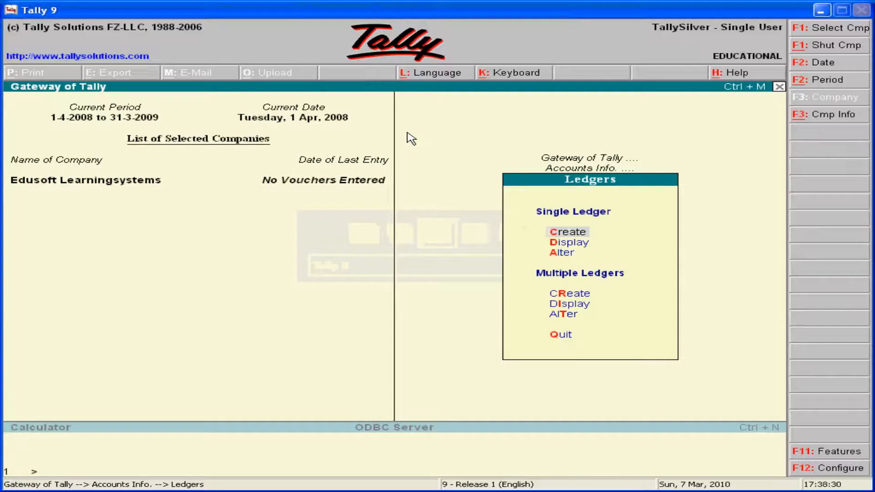
pyautogui.press('Down')
pyautogui.press('Down')
pyautogui.press('Down')
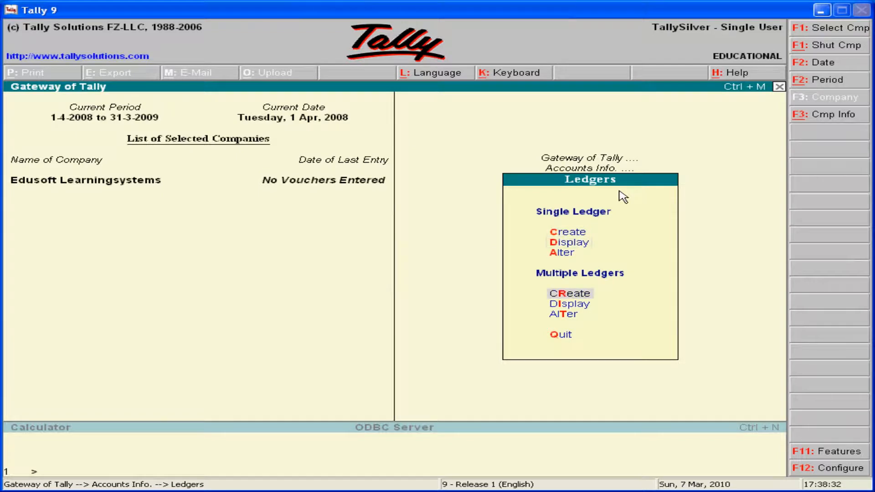
pyautogui.press('Return')
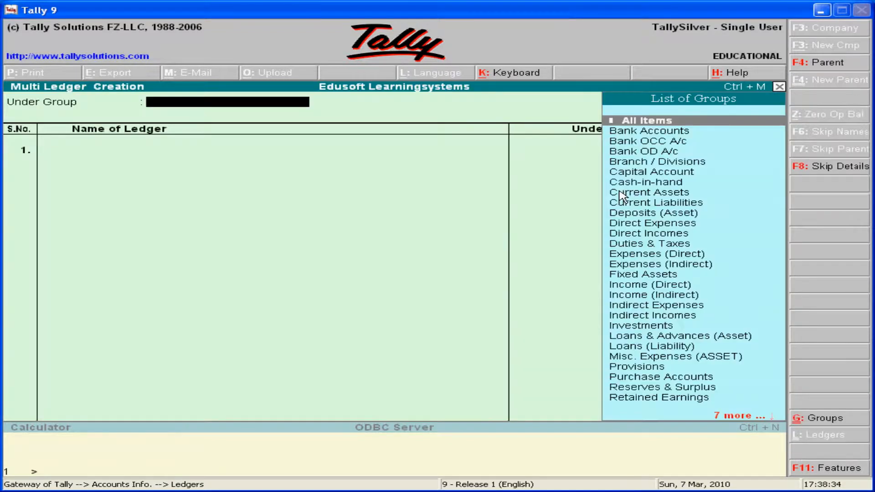
pyautogui.write('P')
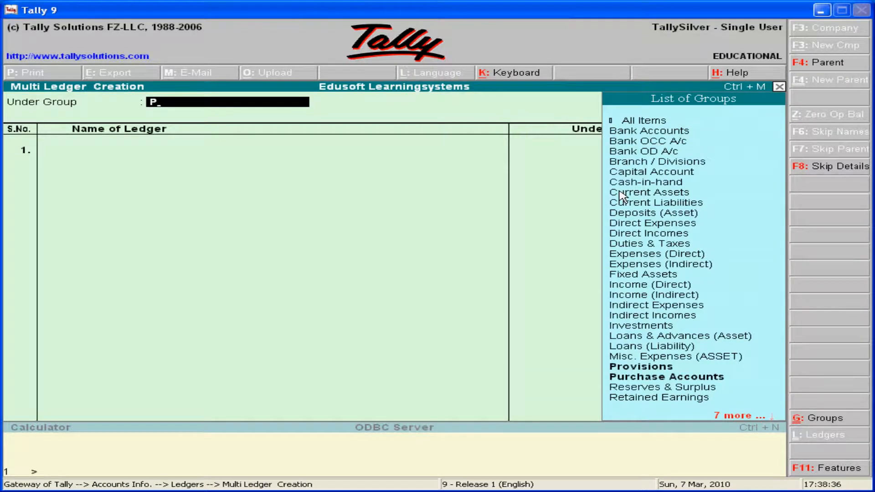
pyautogui.press('Down')
pyautogui.press('Down')
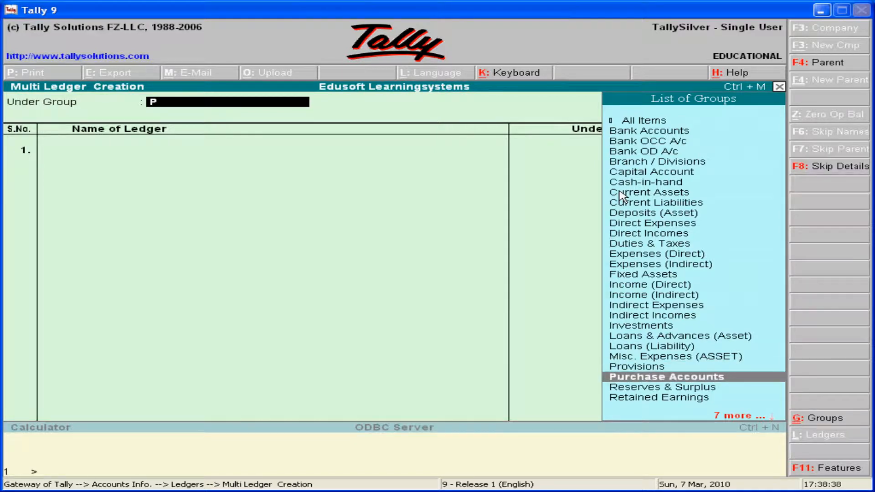
pyautogui.press('Return')
# Step: Check the purchase ledger names on the slide, and enter Cash Purchases and Credit Purchases as the first two ledgers in Tally 9
pyautogui.hotkey('alt', 'Tab')
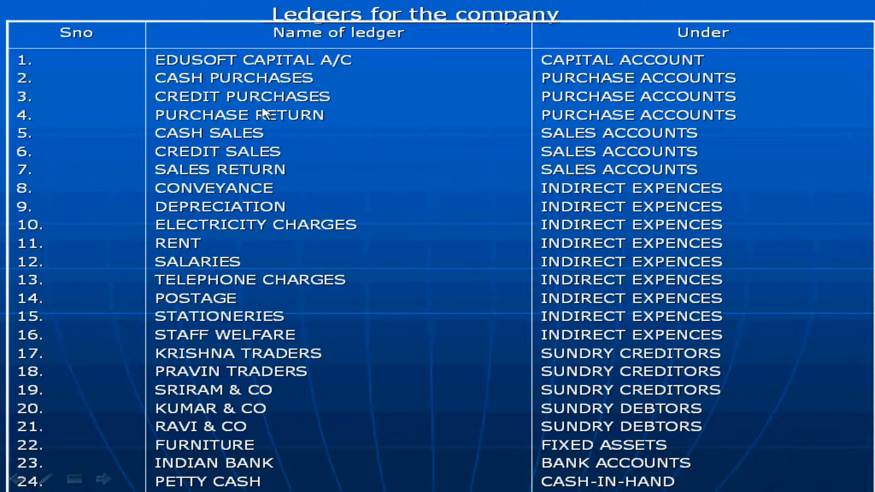
pyautogui.hotkey('alt', 'Tab')
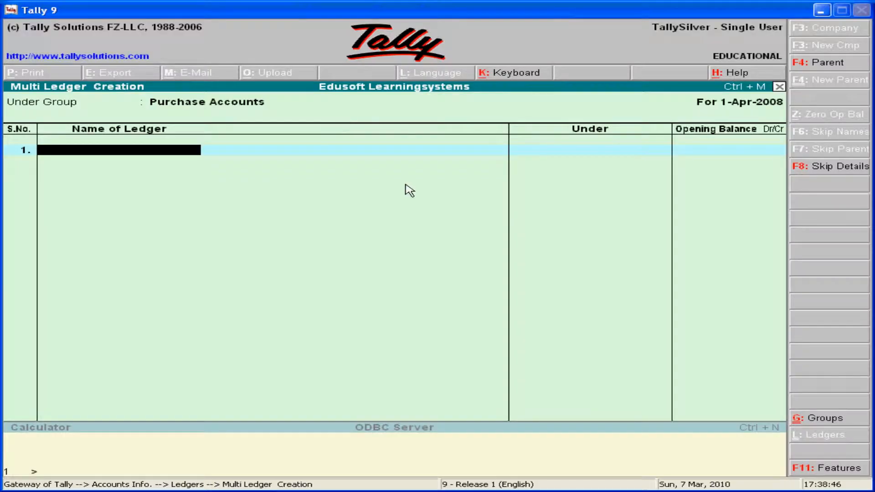
pyautogui.write('Cash Purch')
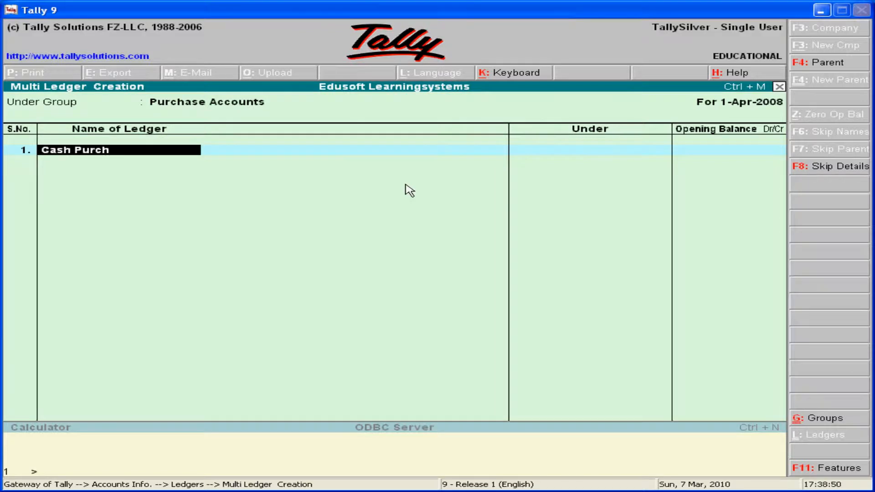
pyautogui.write('ases')
pyautogui.press('Return')
pyautogui.press('Return')
pyautogui.write('C')
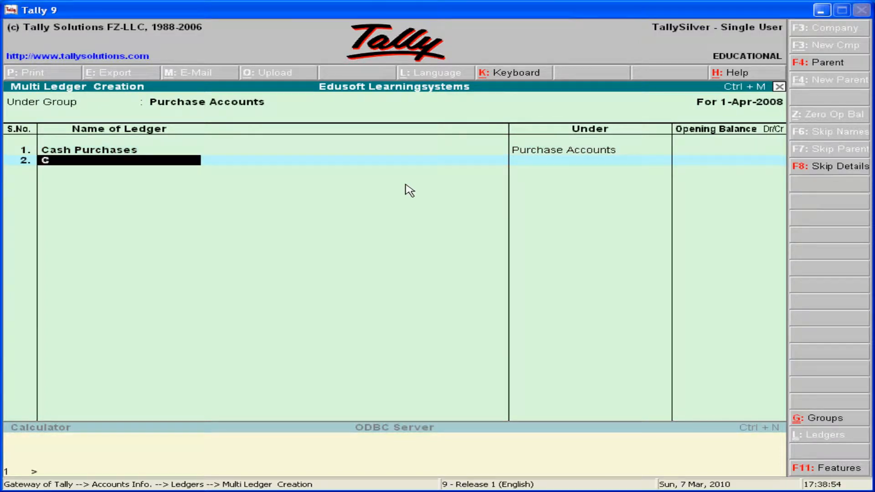
pyautogui.write('redit Purchases')
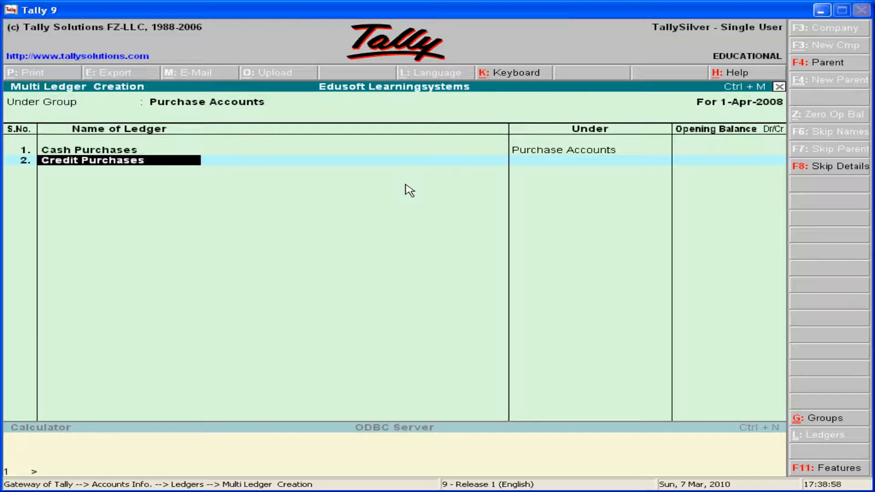
pyautogui.press('Return')
pyautogui.press('Return')
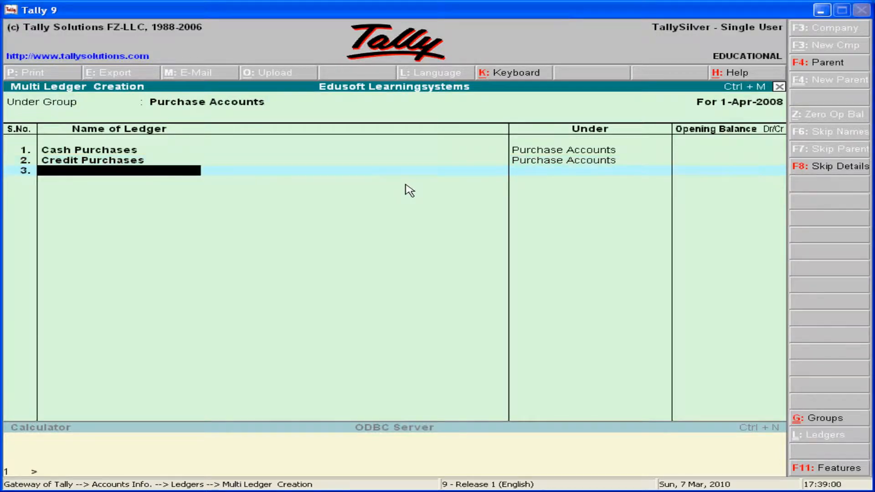
# Step: Add Purchase Returns as the third ledger with no opening balance, and save the purchase ledgers
pyautogui.write('Purchase Re')
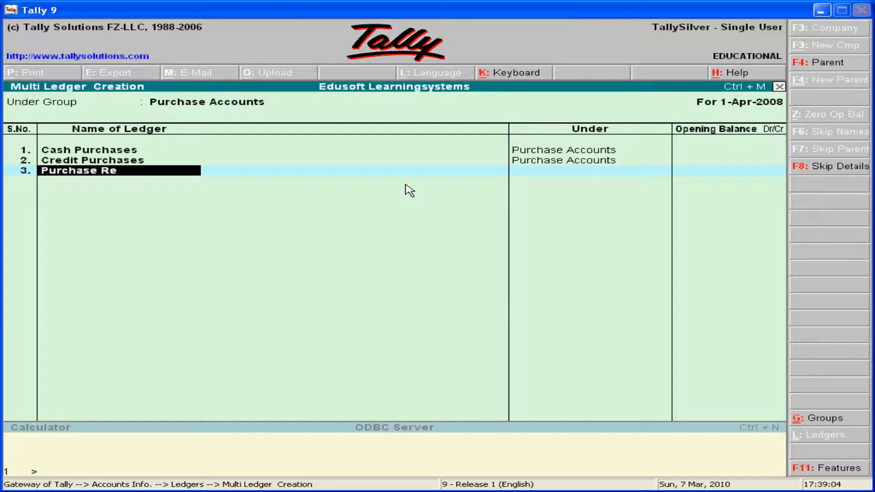
pyautogui.write('turns')
pyautogui.press('Return')
pyautogui.press('Return')
pyautogui.press('Return')
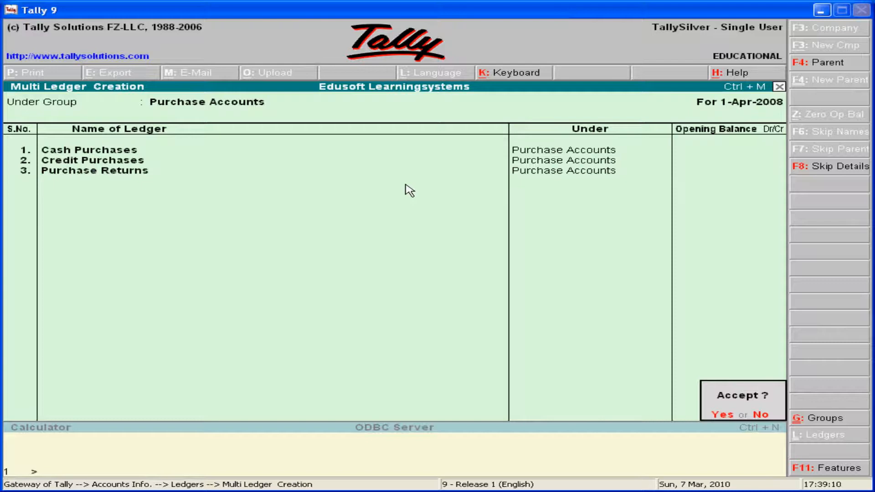
pyautogui.press('Return')
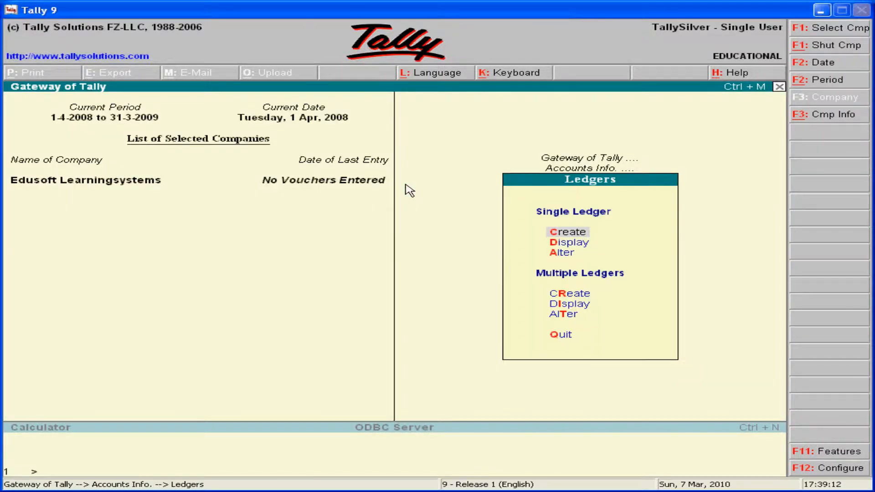
# Step: Consult the slide's ledger list again, return to Tally 9 and start multiple ledger creation under the Sales Accounts group
pyautogui.hotkey('alt', 'Tab')
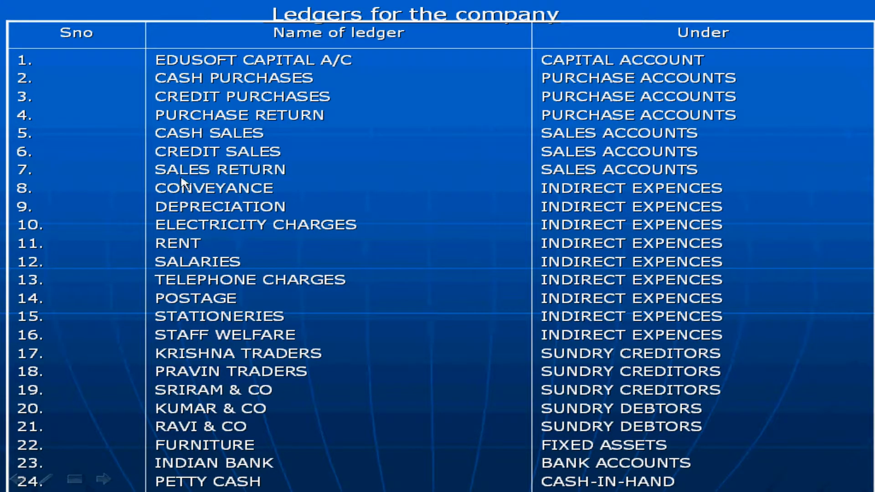
pyautogui.hotkey('alt', 'Tab')
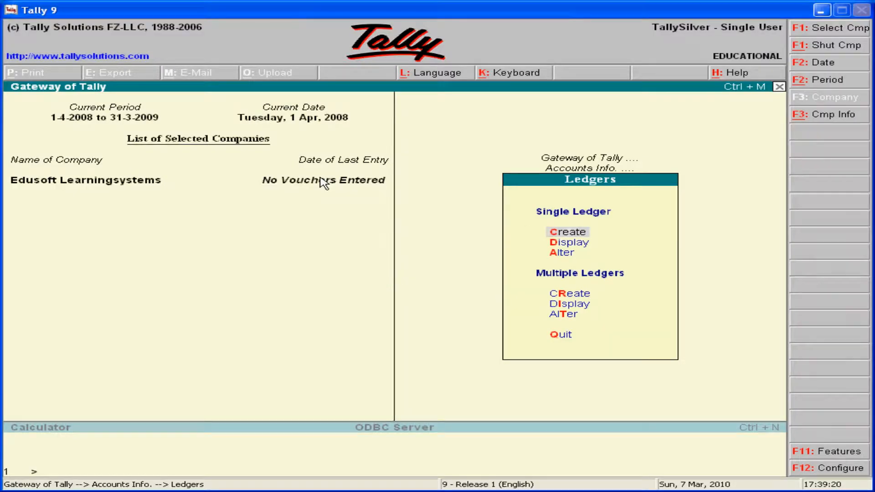
pyautogui.press('Down')
pyautogui.press('Down')
pyautogui.press('Down')
pyautogui.press('Return')
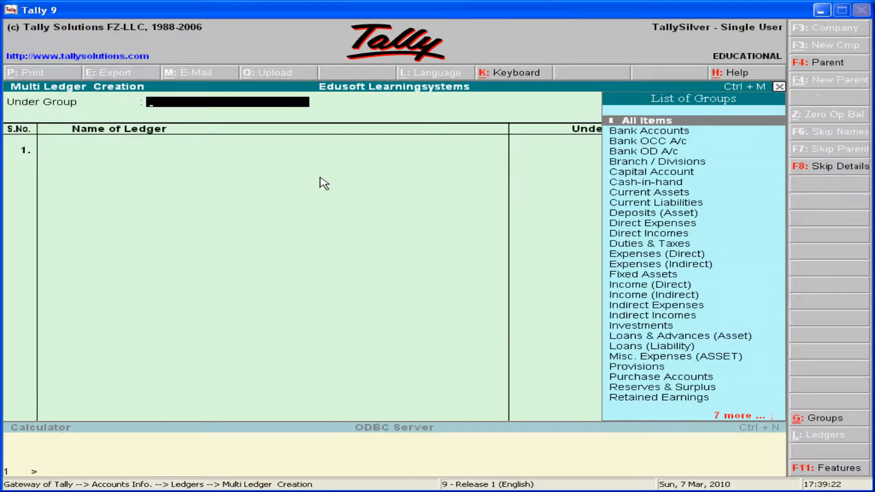
pyautogui.write('S')
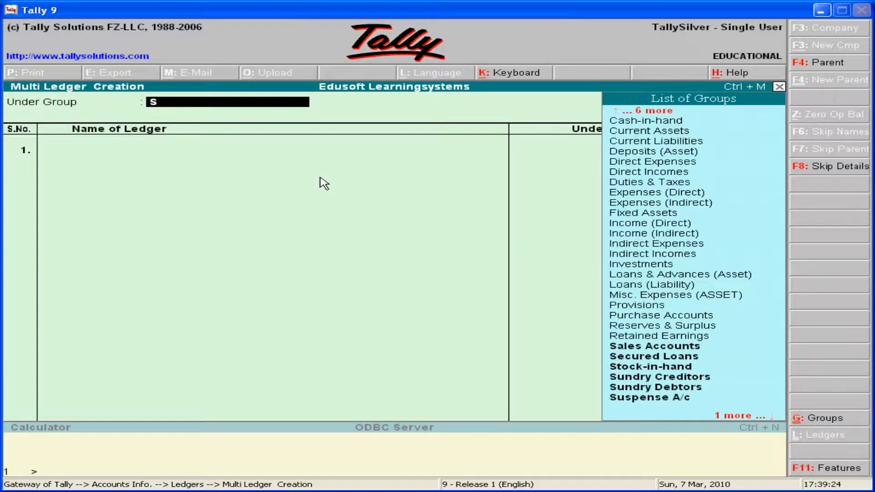
pyautogui.press('Return')
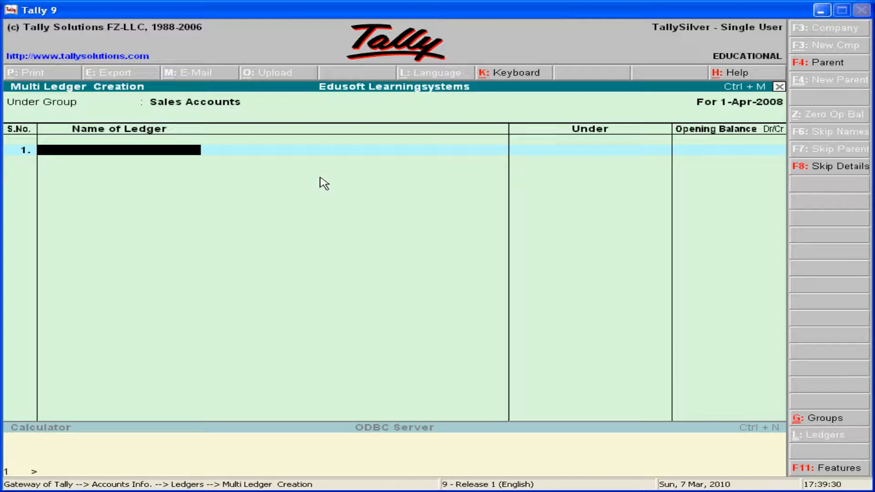
# Step: Enter Cash Sales and Credit Sales as the first two ledgers under Sales Accounts, with no opening balances
pyautogui.write('Cash Sales')
pyautogui.press('Return')
pyautogui.press('Return')
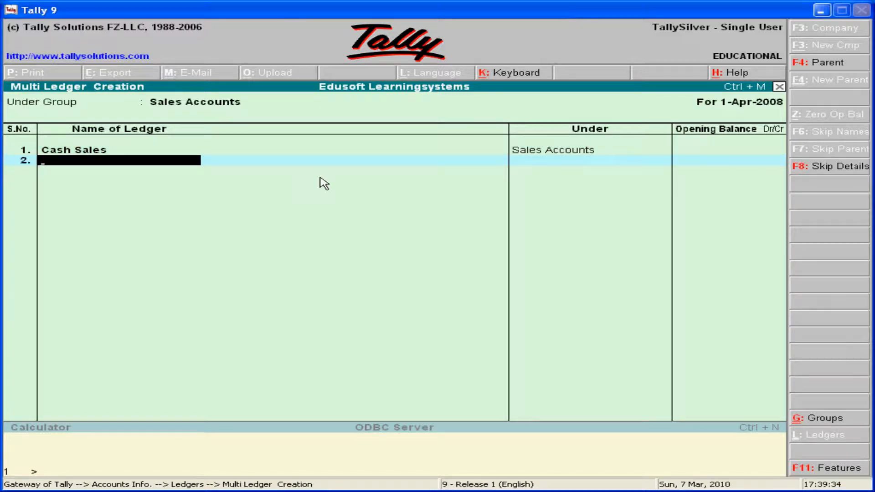
pyautogui.write('Credit Sales')
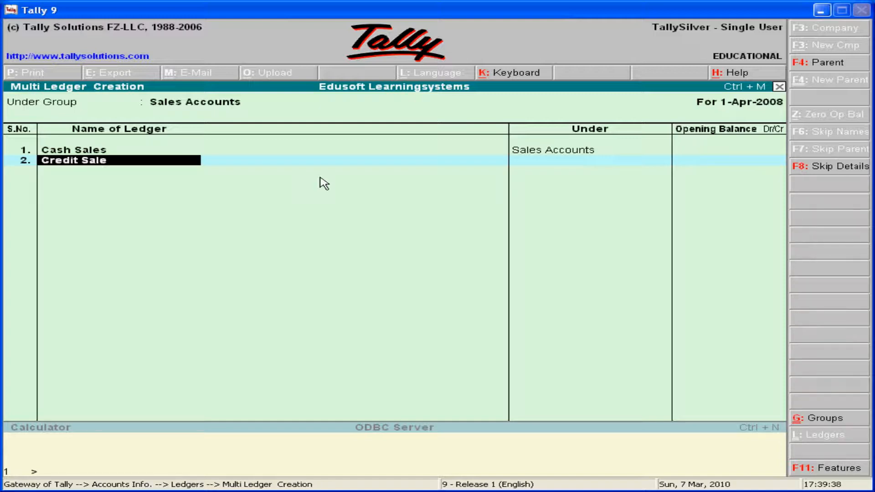
pyautogui.press('Return')
pyautogui.press('Return')
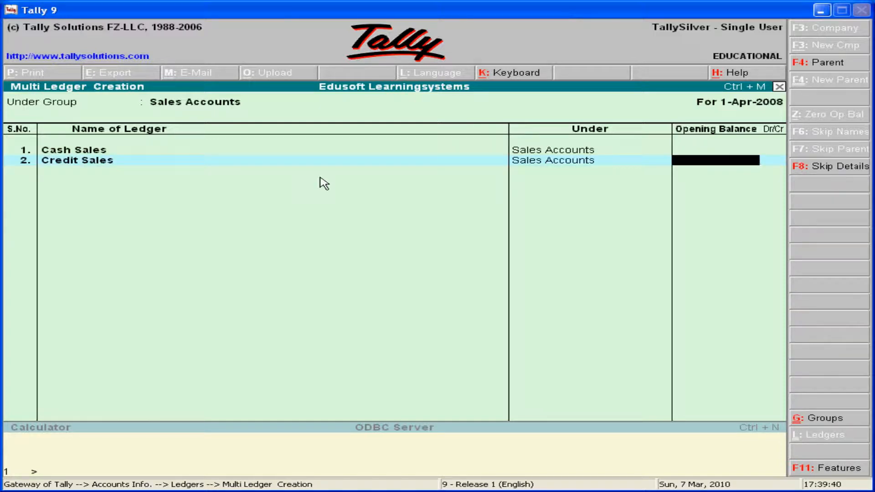
pyautogui.press('Return')
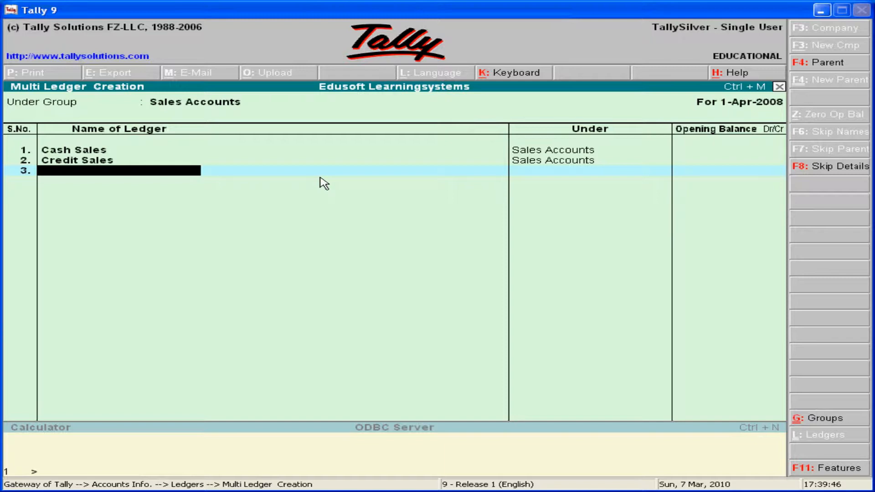
# Step: Add Sales Returns as the third ledger with no opening balance, and save the sales ledgers
pyautogui.write('Sales Returns')
pyautogui.press('Return')
pyautogui.press('Return')
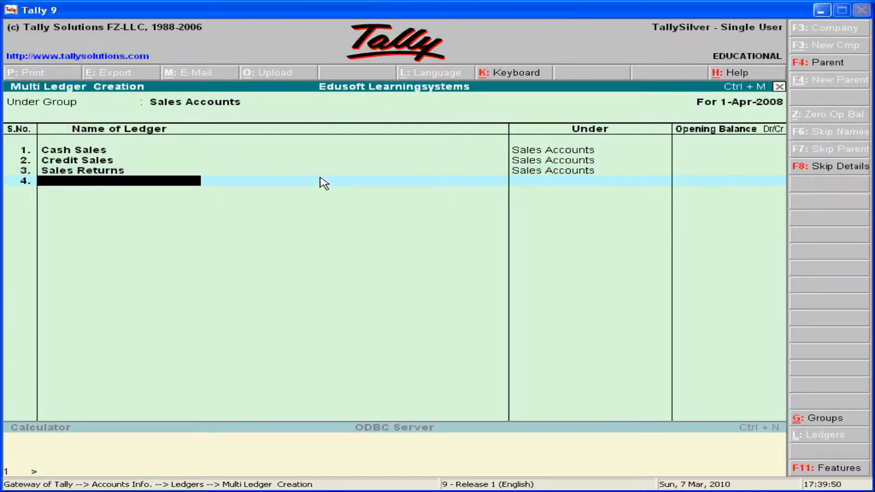
pyautogui.press('Return')
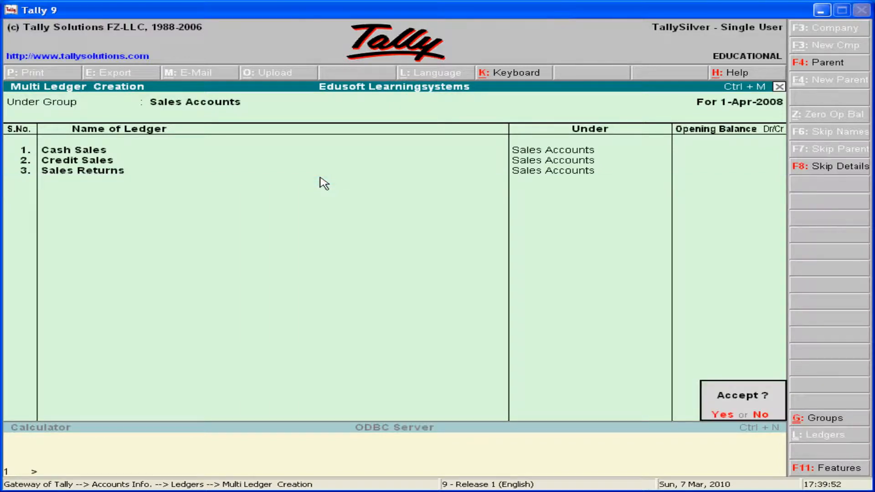
pyautogui.press('y')
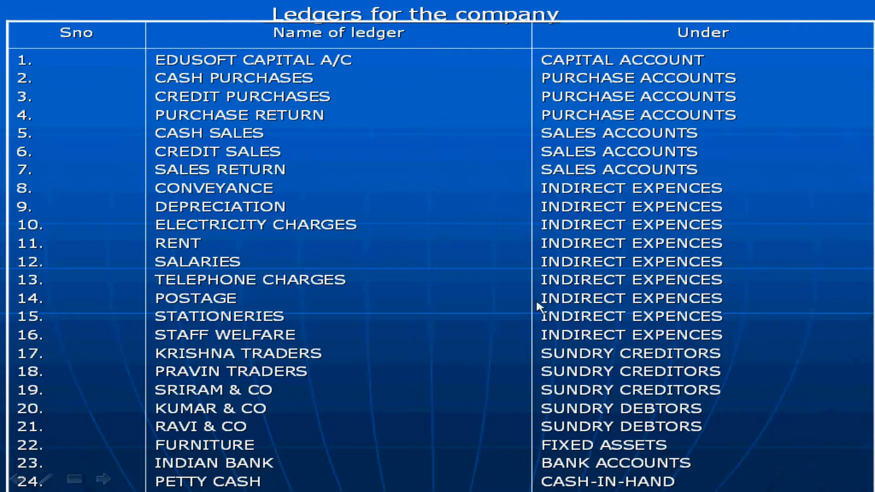
# Step: Return from the slide to Tally 9 and start multiple ledger creation under the Indirect Expenses group
pyautogui.hotkey('alt', 'Tab')
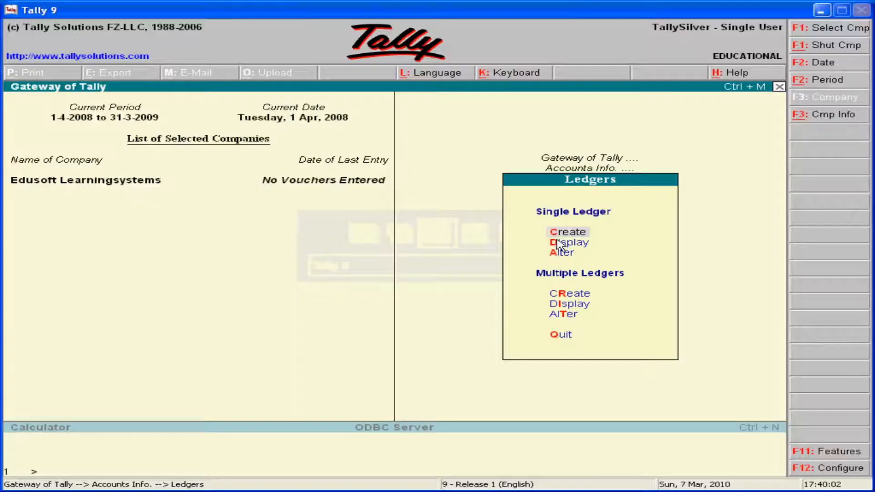
pyautogui.press('Down')
pyautogui.press('Down')
pyautogui.press('Down')
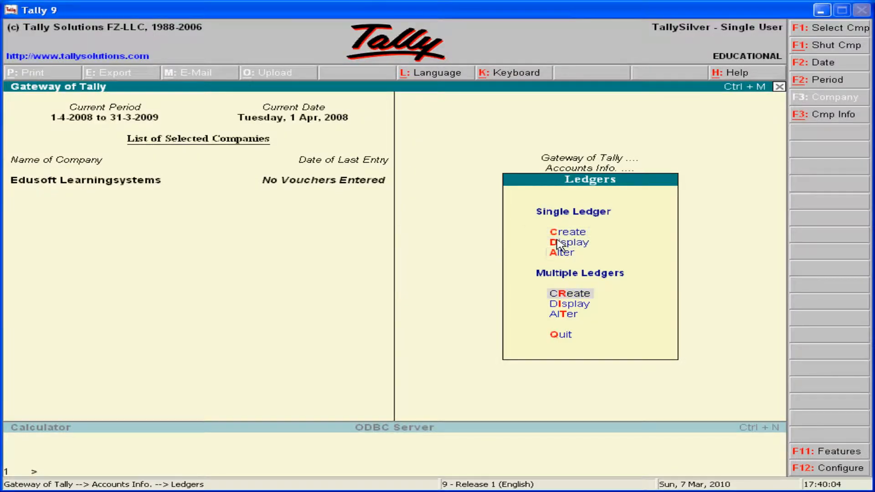
pyautogui.press('Return')
pyautogui.write('I')
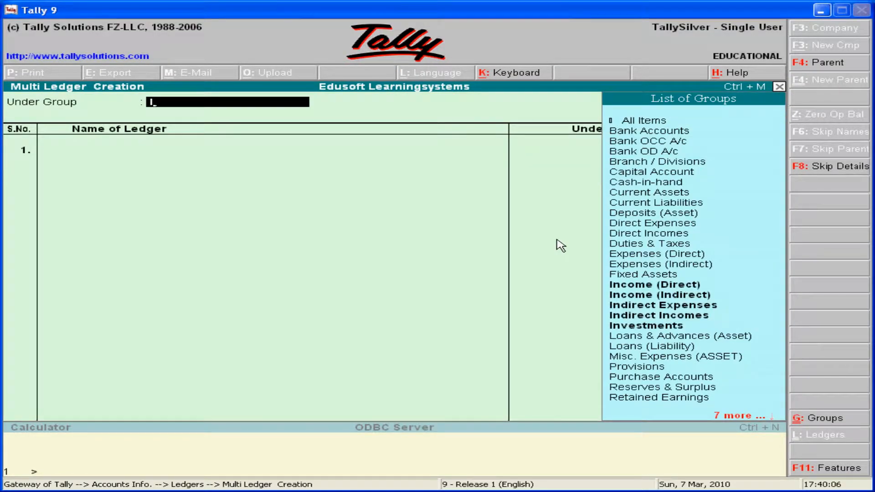
pyautogui.press('Down')
pyautogui.press('Down')
pyautogui.press('Down')
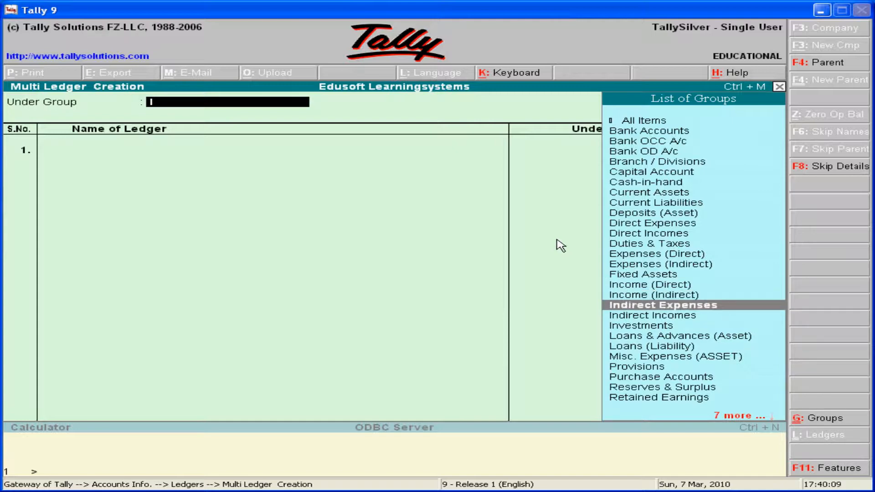
pyautogui.press('Return')
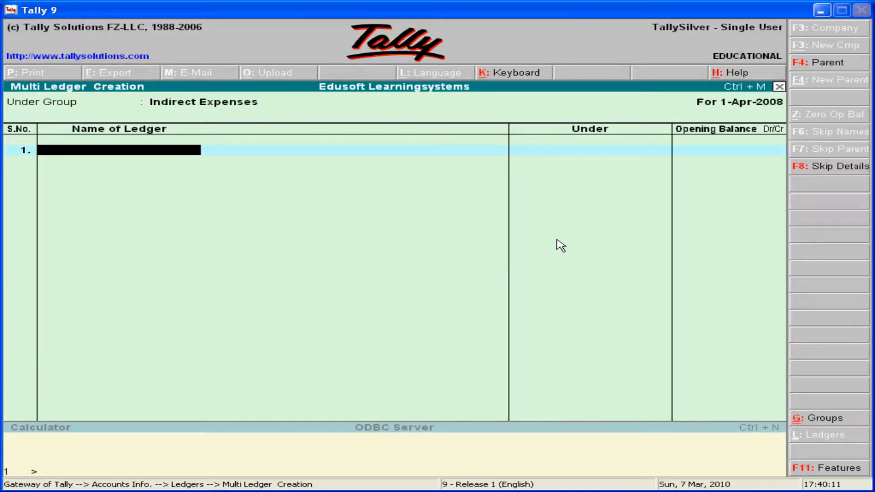
# Step: Check the indirect expense names on the slide, and enter Conveyance as the first ledger in Tally 9 with no opening balance
pyautogui.hotkey('alt', 'Tab')
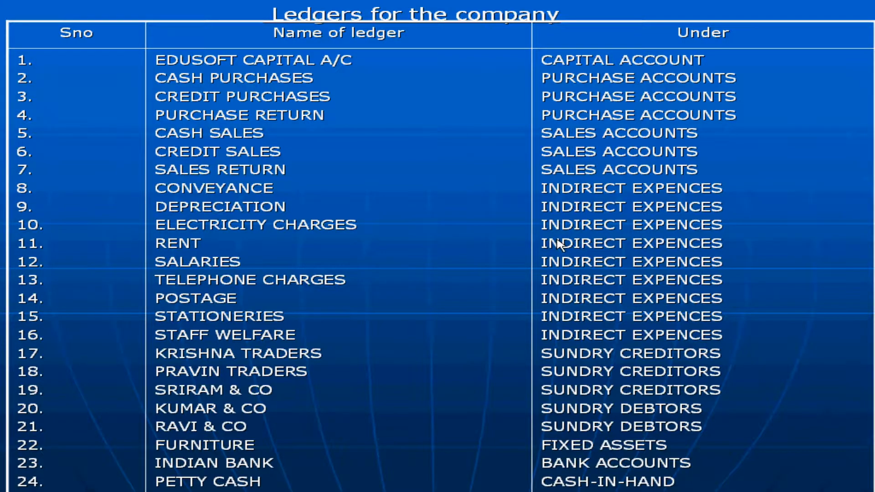
pyautogui.hotkey('alt', 'Tab')
pyautogui.write('Co')
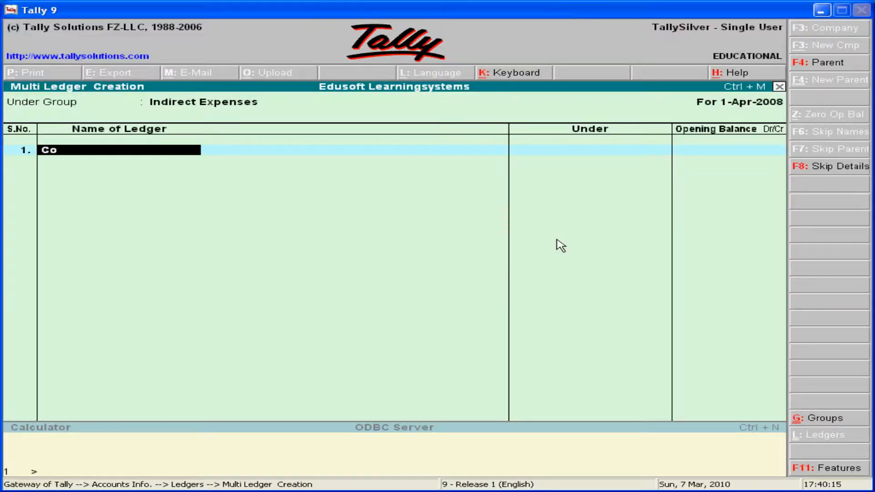
pyautogui.write('nveyance')
pyautogui.press('Return')
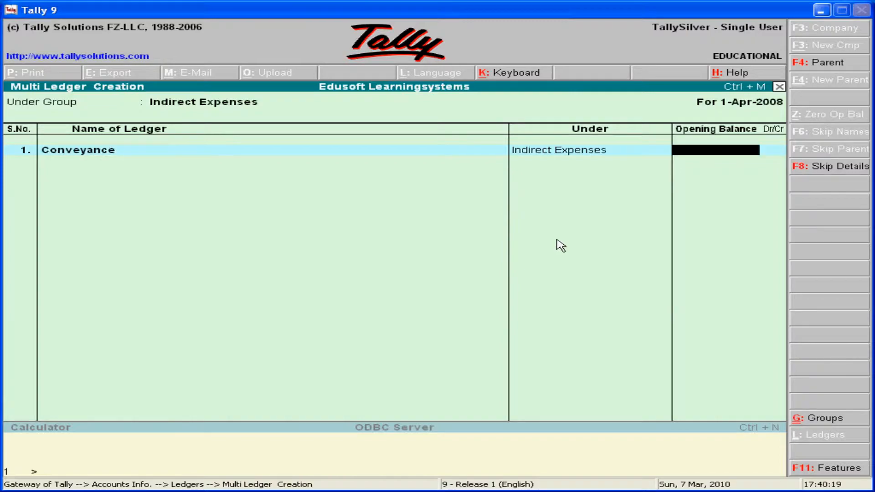
pyautogui.press('Return')
# Step: Consult the slide's ledger list, and enter Depreciation and Electricity Charges as the second and third ledgers in Tally 9
pyautogui.hotkey('alt', 'Tab')
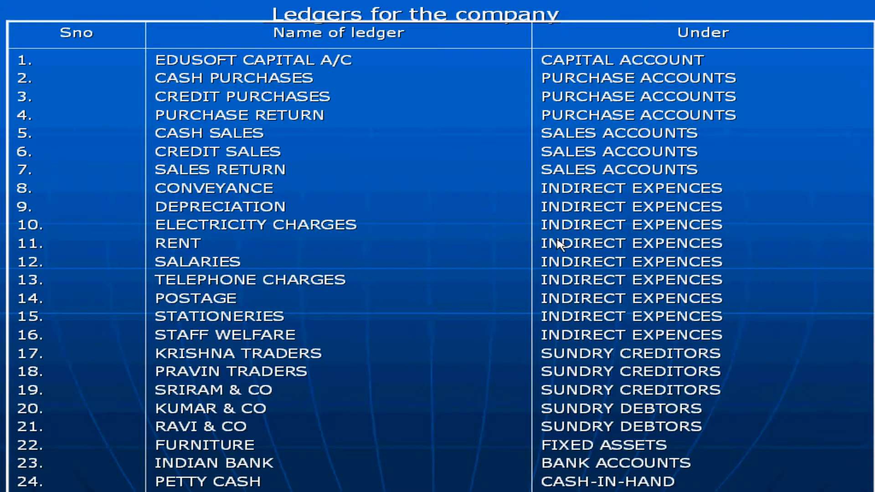
pyautogui.hotkey('alt', 'Tab')
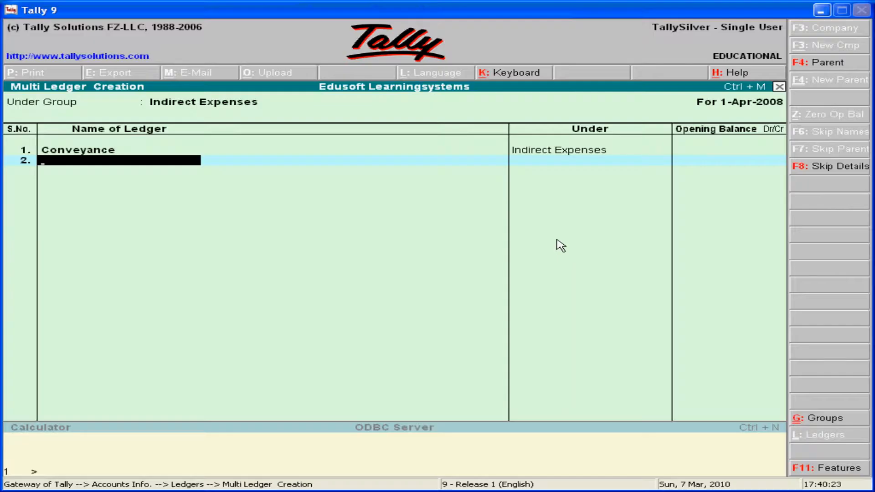
pyautogui.write('Depreciati')
pyautogui.press('Return')
pyautogui.press('Return')
pyautogui.press('Return')
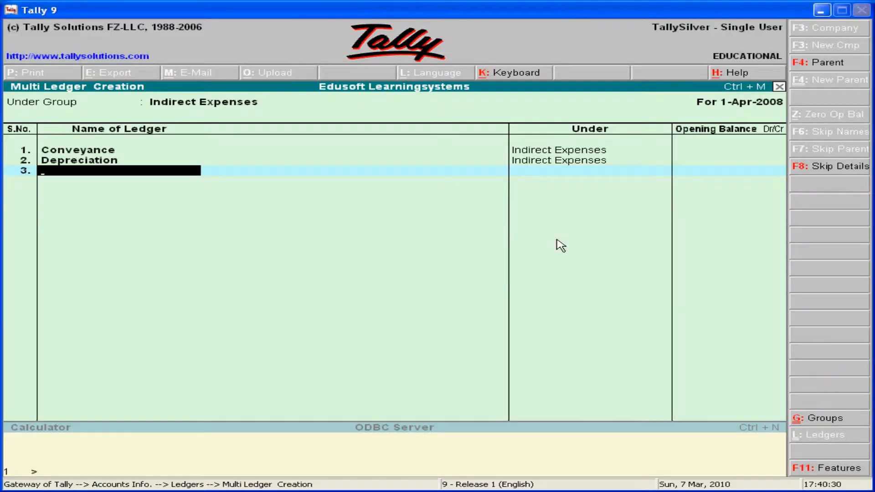
pyautogui.write('Electricity Charges')
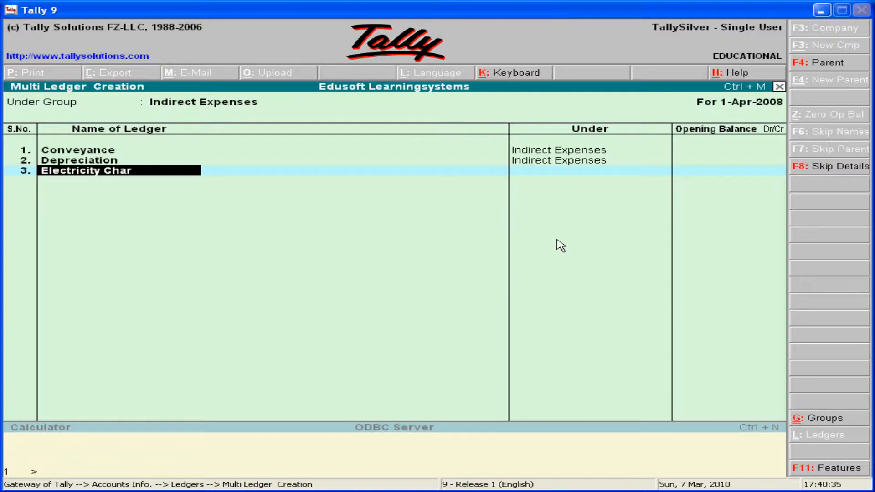
pyautogui.press('Return')
pyautogui.press('Return')
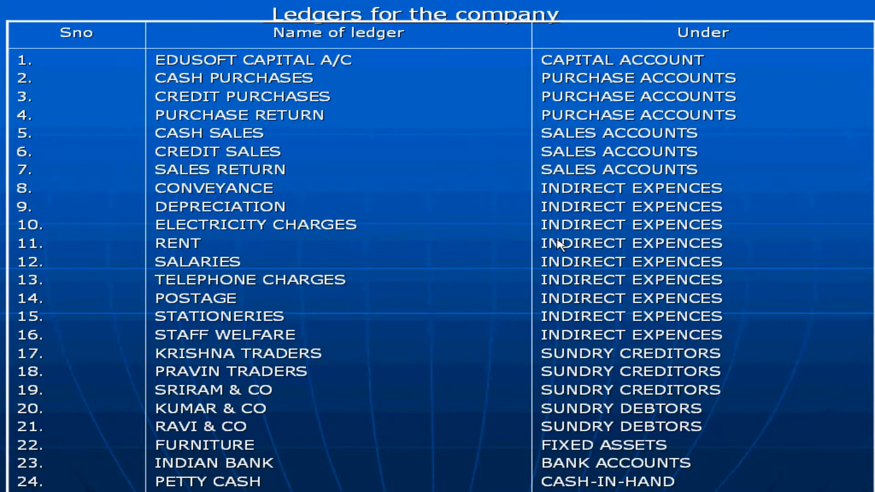
# Step: Return from the slide to Tally 9 and enter Rent and Salaries as the fourth and fifth ledgers without opening balances
pyautogui.hotkey('alt', 'Tab')
pyautogui.write('Rent')
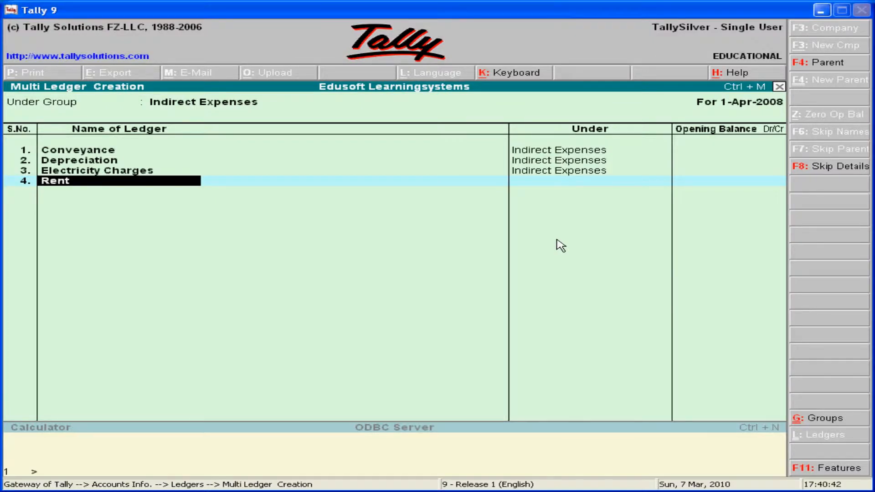
pyautogui.press('Return')
pyautogui.press('Return')
pyautogui.write('S')
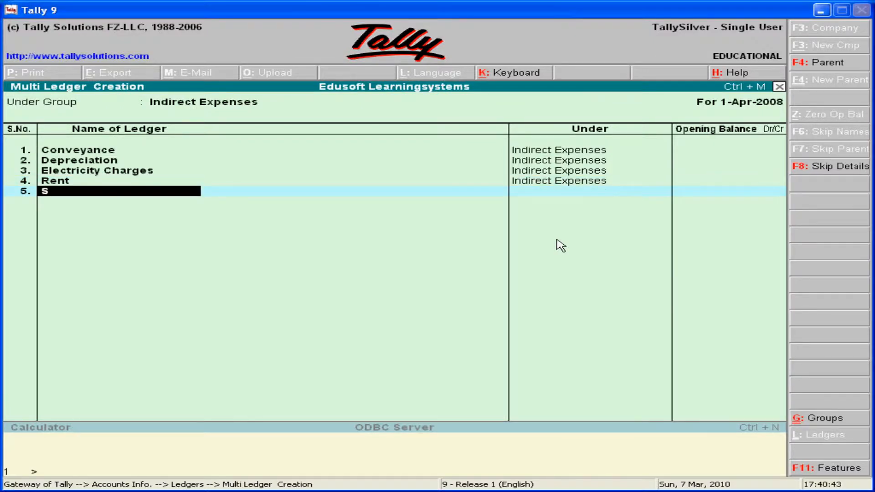
pyautogui.write('alaries')
pyautogui.press('Return')
pyautogui.press('Return')
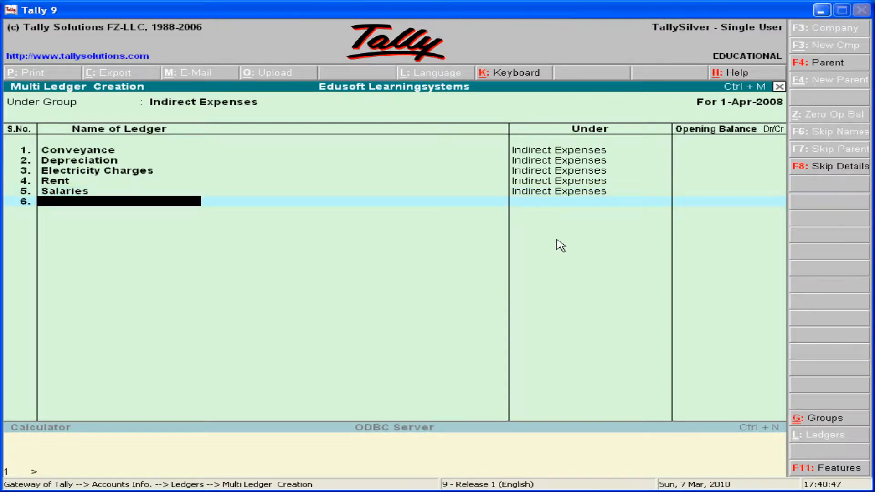
# Step: Check the slide for the next names, and enter Telephone Charges and Postage as the sixth and seventh ledgers in Tally 9
pyautogui.hotkey('alt', 'Tab')
pyautogui.hotkey('alt', 'Tab')
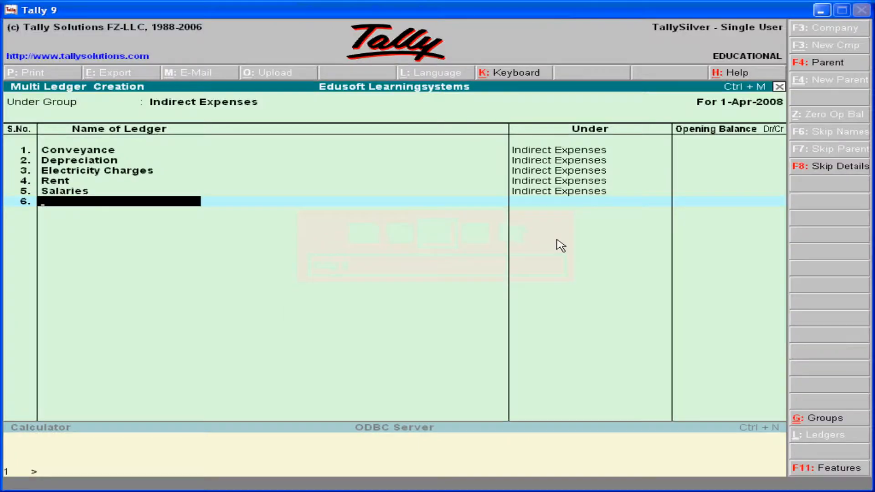
pyautogui.write('Telephon')
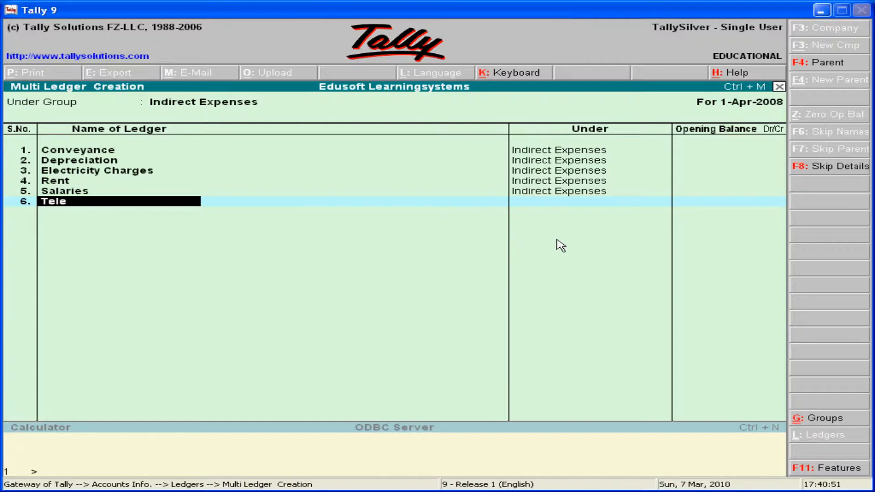
pyautogui.write('e Charges')
pyautogui.press('Return')
pyautogui.press('Return')
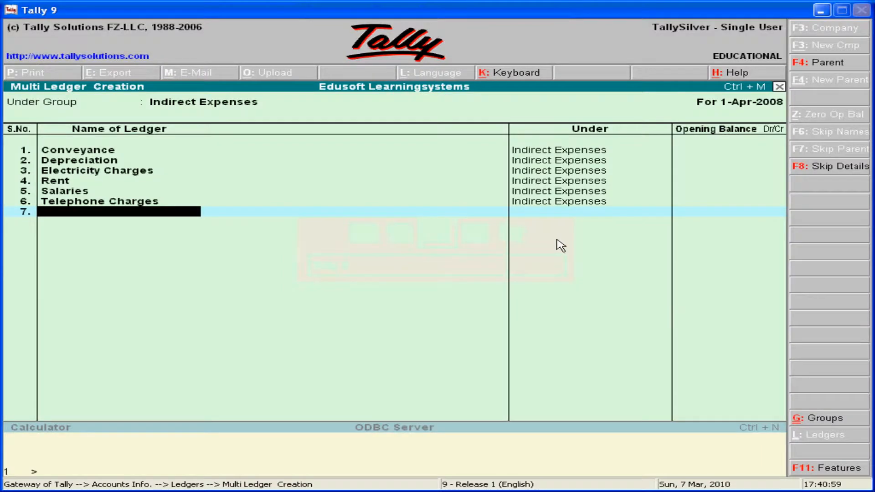
pyautogui.write('Postage')
pyautogui.press('Return')
# Step: Consult the slide again, and enter Stationeries as the eighth ledger in Tally 9 with no opening balance
pyautogui.hotkey('alt', 'Tab')
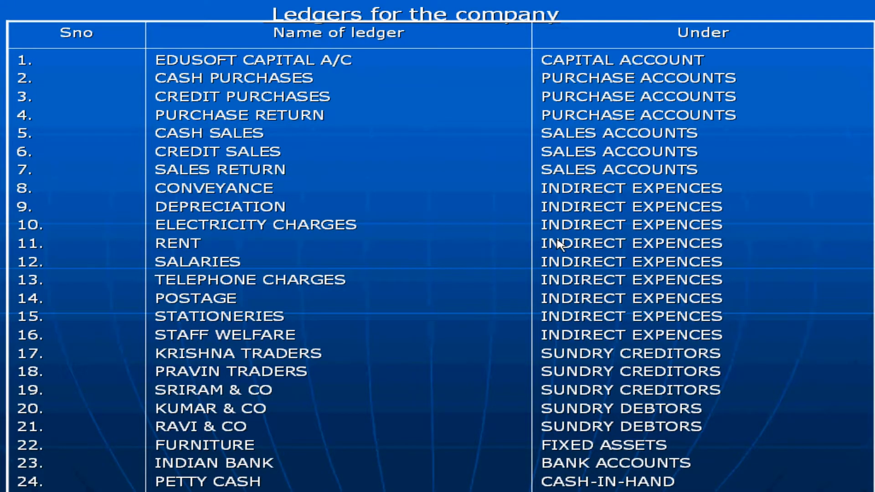
pyautogui.hotkey('alt', 'Tab')
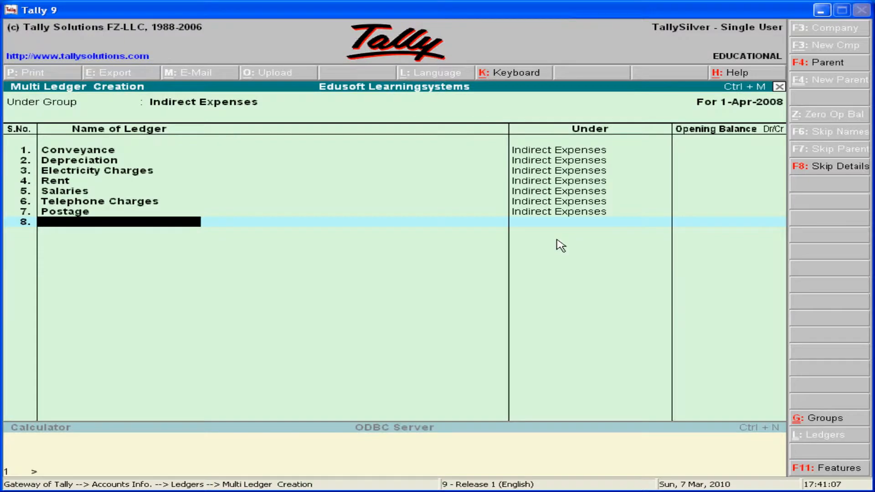
pyautogui.write('Stationeries')
pyautogui.press('Return')
pyautogui.press('Return')
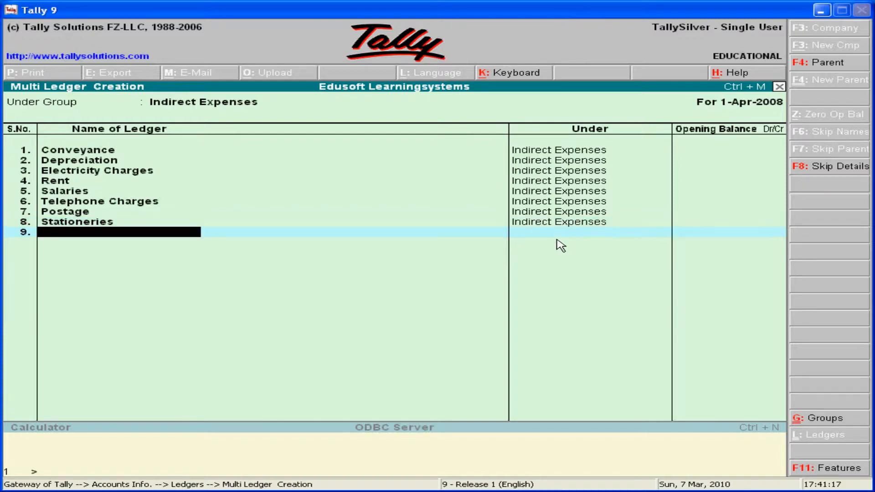
# Step: Add Staff Welfare as the ninth ledger with no opening balance, and save the indirect expense ledgers
pyautogui.write('Staff wellfare')
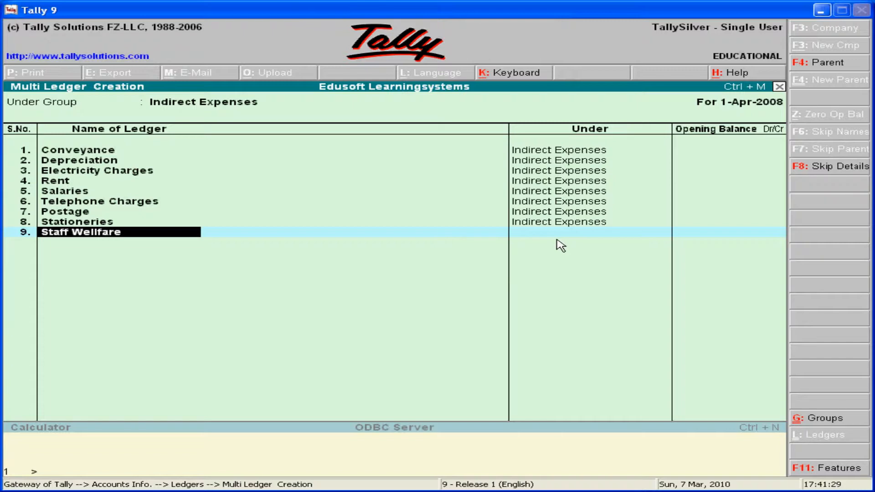
pyautogui.press('Delete')
pyautogui.press('Return')
pyautogui.press('Return')
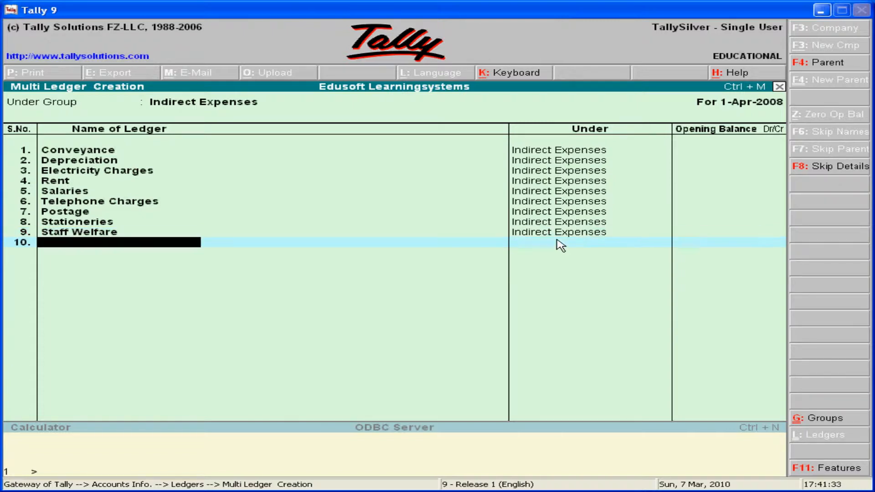
pyautogui.press('Return')
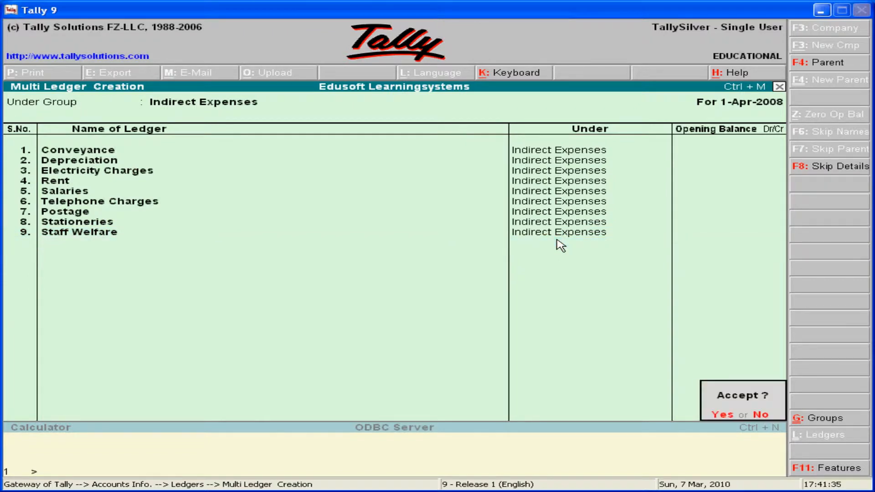
pyautogui.press('Return')
# Step: Check the slide for the next group, return to Tally 9, and start multiple ledger creation under Sundry Creditors
pyautogui.hotkey('alt', 'Tab')
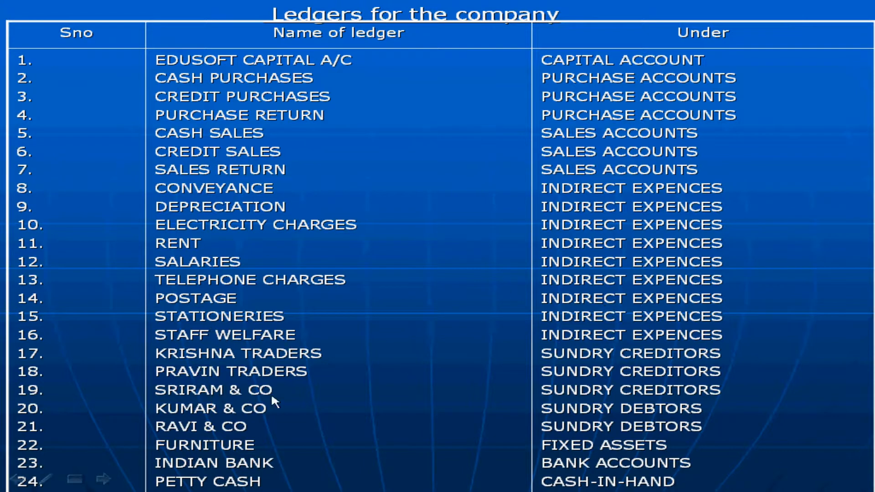
pyautogui.hotkey('alt', 'Tab')
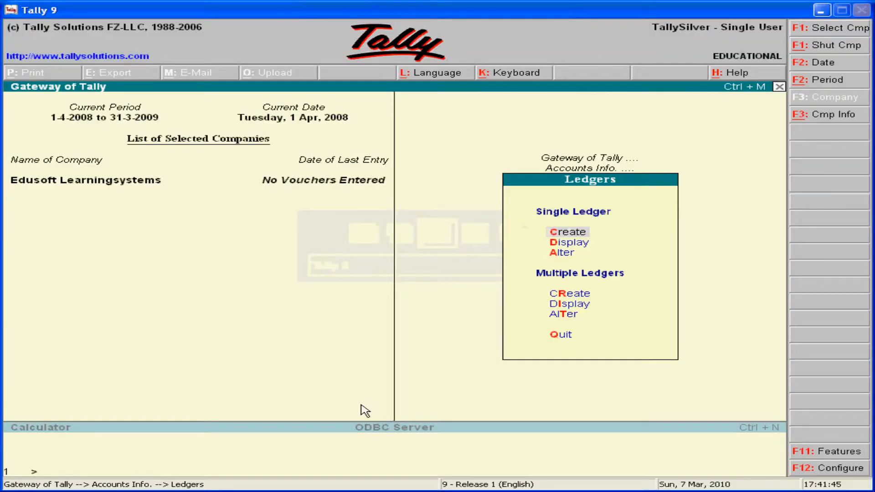
pyautogui.press('Down')
pyautogui.press('Down')
pyautogui.press('Down')
pyautogui.press('Return')
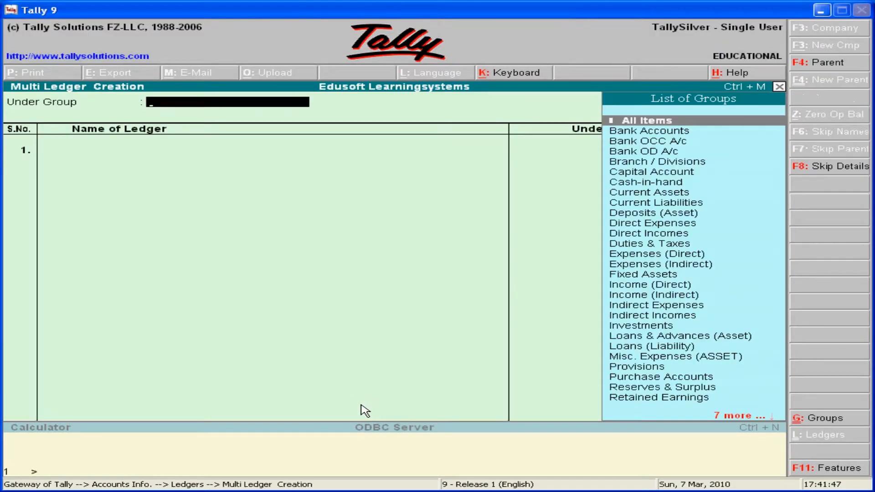
pyautogui.write('S')
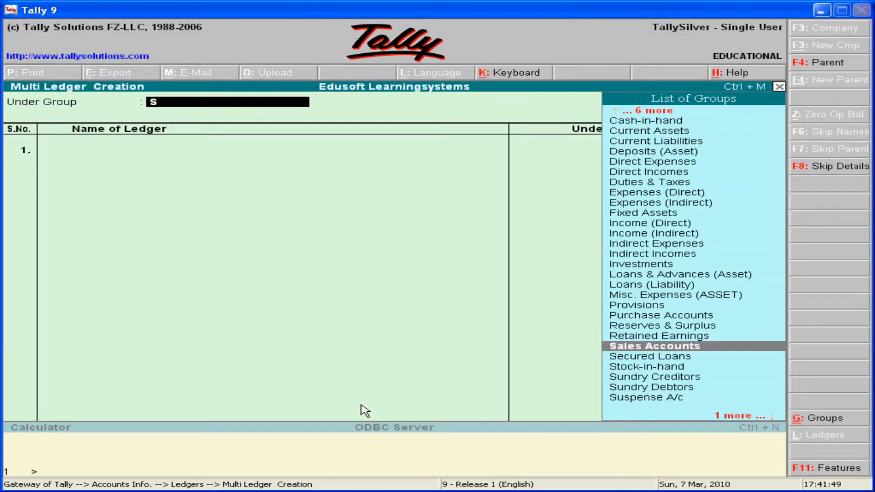
pyautogui.press('Down')
pyautogui.press('Down')
pyautogui.press('Down')
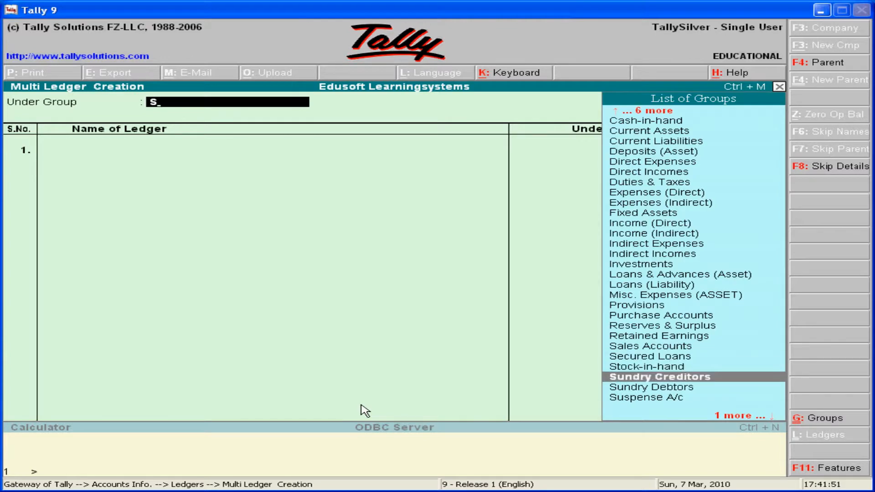
pyautogui.press('Return')
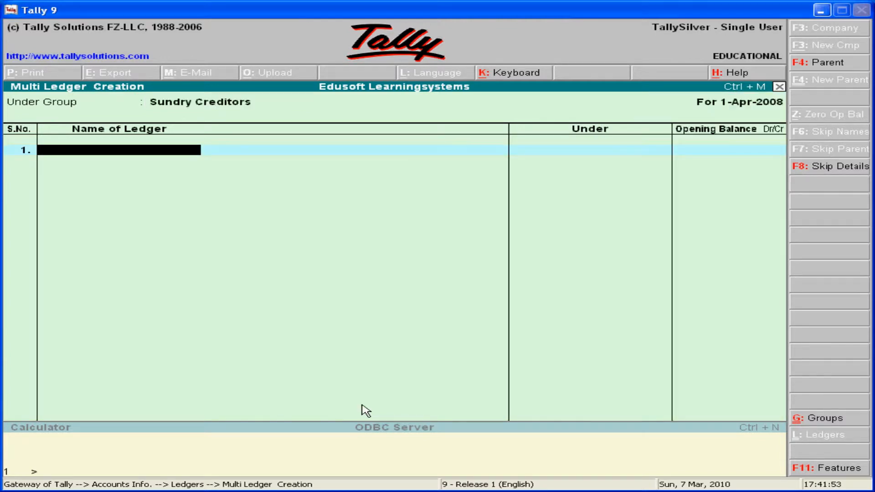
# Step: Enter Krishna Traders and Pravin Traders as the first two Sundry Creditors ledgers without opening balances
pyautogui.write('Krishna Traders')
pyautogui.press('Return')
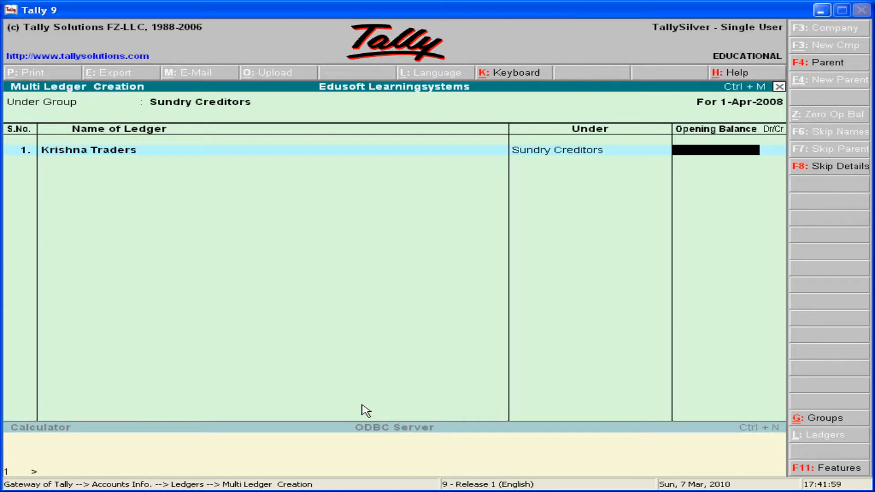
pyautogui.press('Return')
pyautogui.write('Prav')
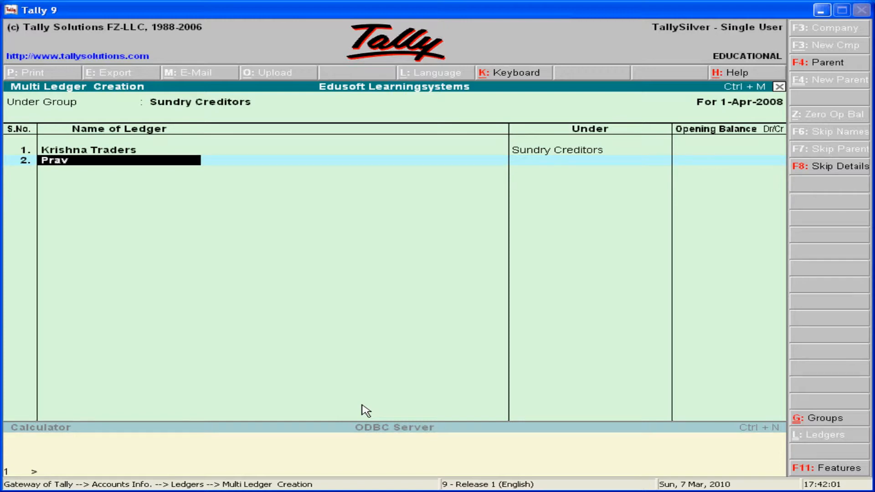
pyautogui.write('in Traders')
pyautogui.press('Return')
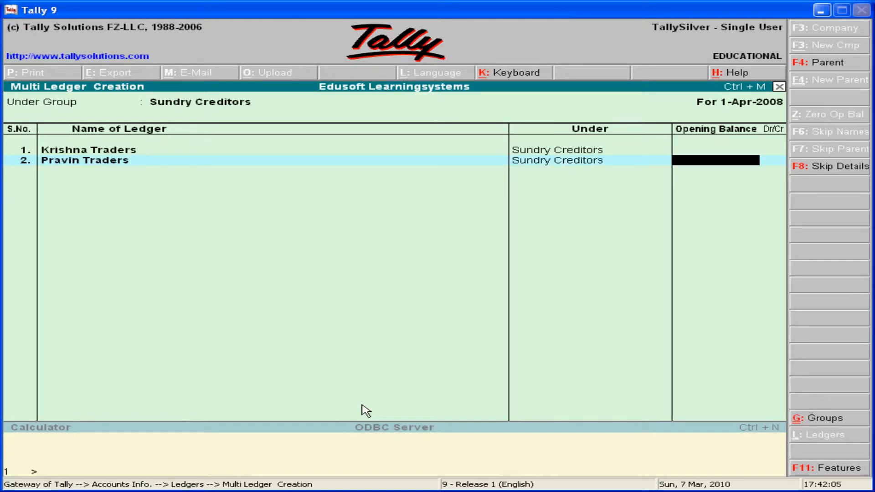
pyautogui.press('Return')
# Step: Add Sriram & Co as the third ledger with no opening balance, and save the Sundry Creditors ledgers
pyautogui.write('S')
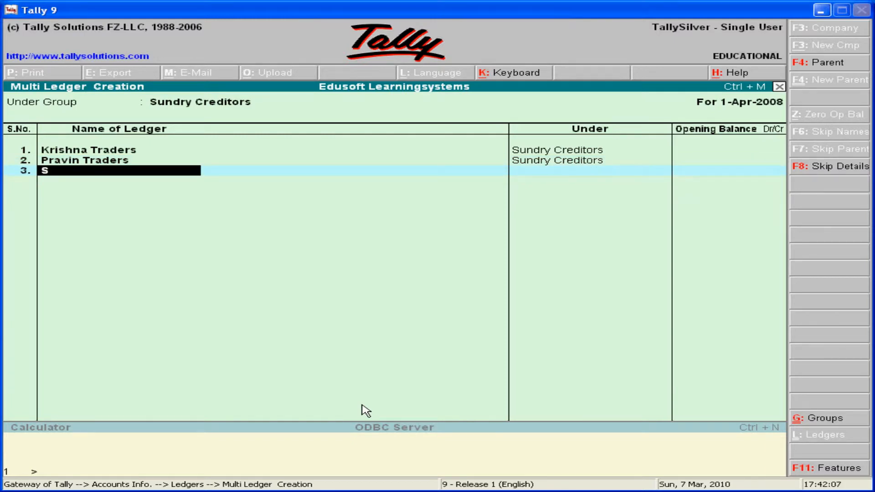
pyautogui.write('riram & Co')
pyautogui.press('Return')
pyautogui.press('Return')
pyautogui.press('Return')
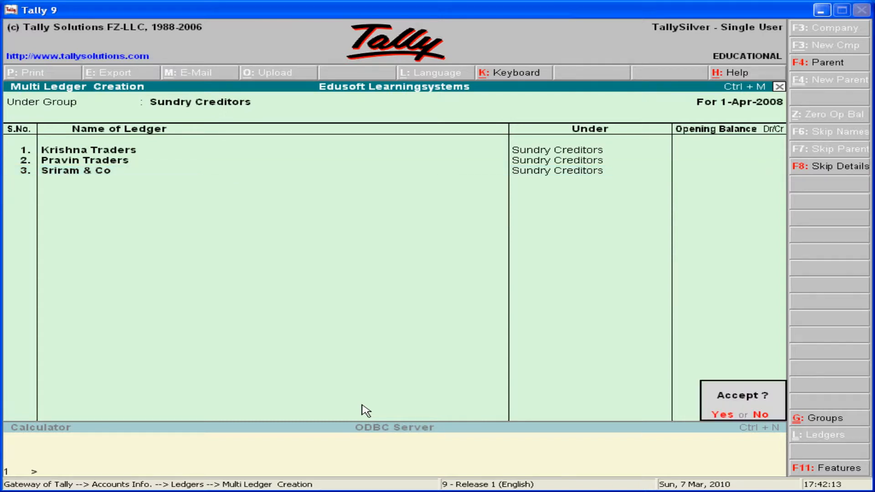
pyautogui.press('y')
# Step: Consult the slide, return to Tally 9, and start multiple ledger creation under Sundry Debtors
pyautogui.hotkey('alt', 'Tab')
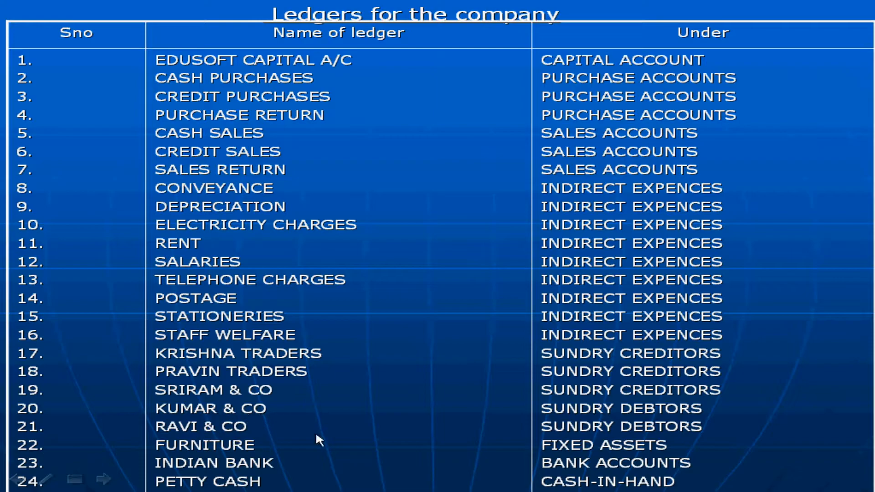
pyautogui.hotkey('alt', 'Tab')
pyautogui.press('Down')
pyautogui.press('Down')
pyautogui.press('Down')
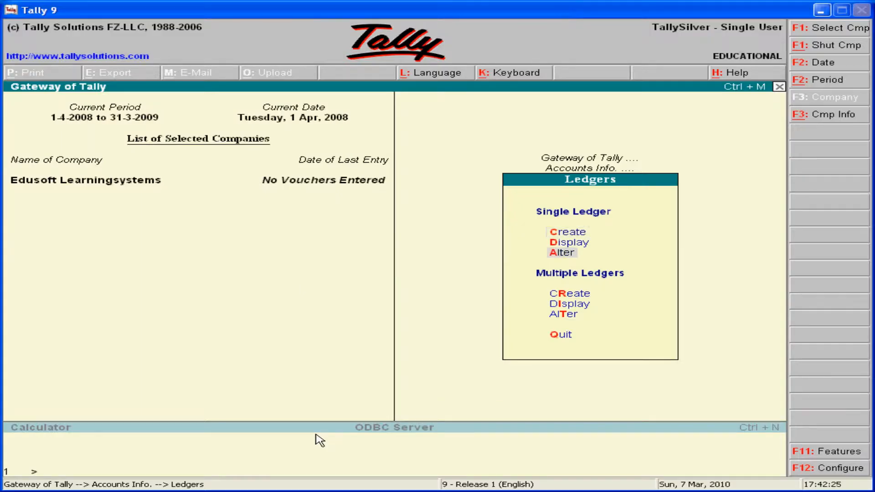
pyautogui.press('Return')
pyautogui.write('S')
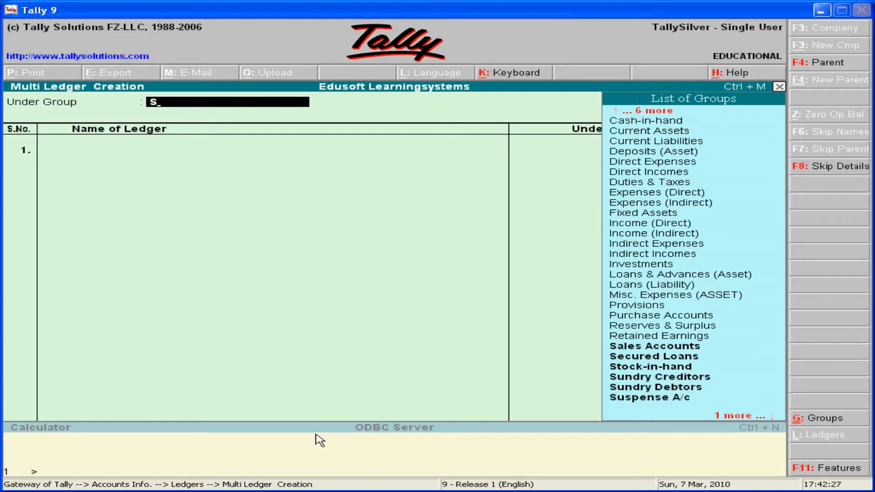
pyautogui.press('Down')
pyautogui.press('Down')
pyautogui.press('Down')
pyautogui.press('Down')
pyautogui.press('Return')
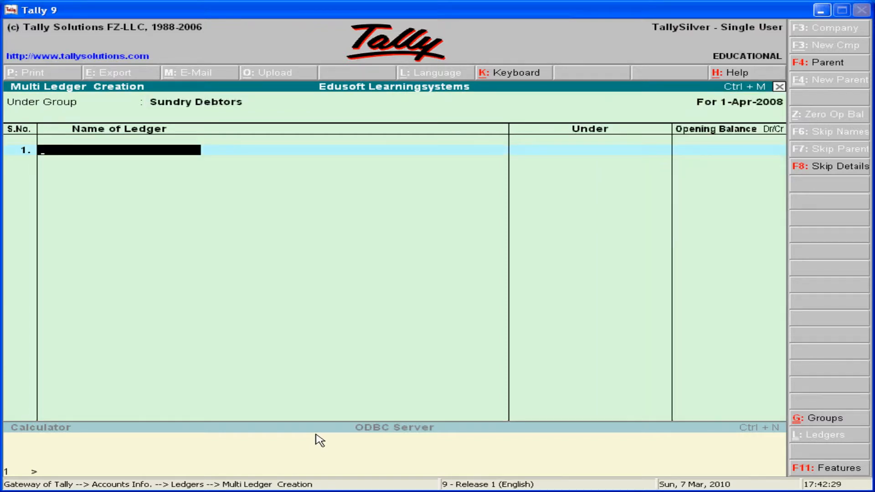
# Step: Enter Kumar & Co and Ravi & Co without opening balances, and save the Sundry Debtors ledgers
pyautogui.write('Kumar & Co')
pyautogui.press('Return')
pyautogui.press('Return')
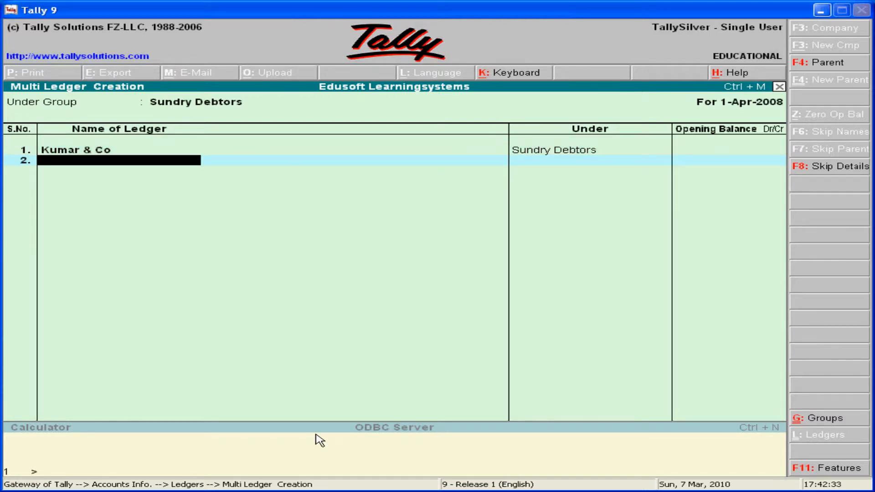
pyautogui.write('Ravi & Co')
pyautogui.press('Return')
pyautogui.press('Return')
pyautogui.press('Return')
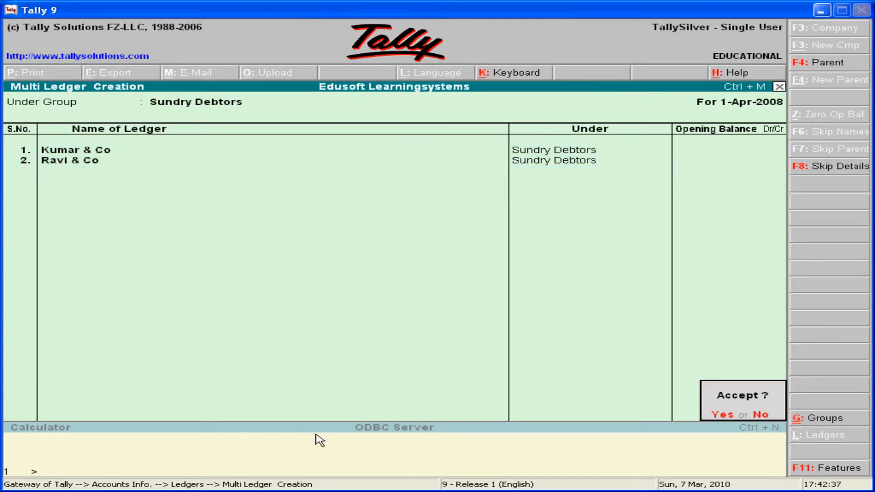
pyautogui.press('y')
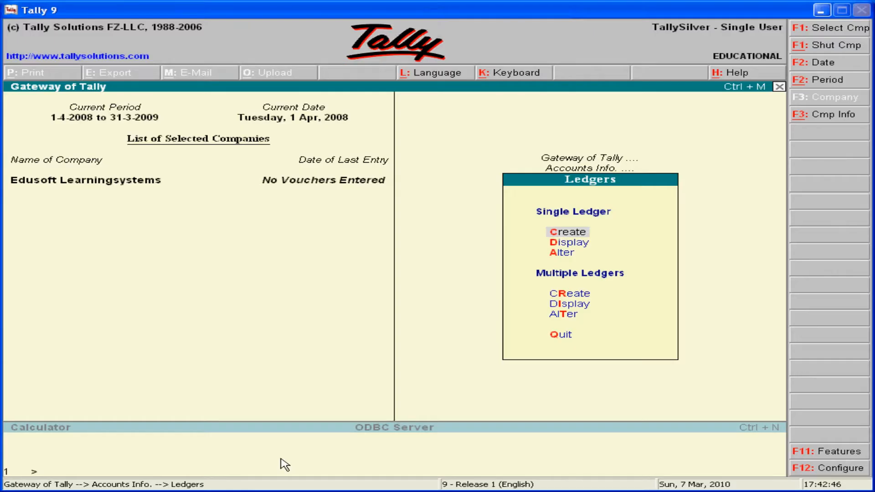
# Step: Create a single ledger named Furniture under Fixed Assets, with inventory values not affected and no opening balance
pyautogui.press('Return')
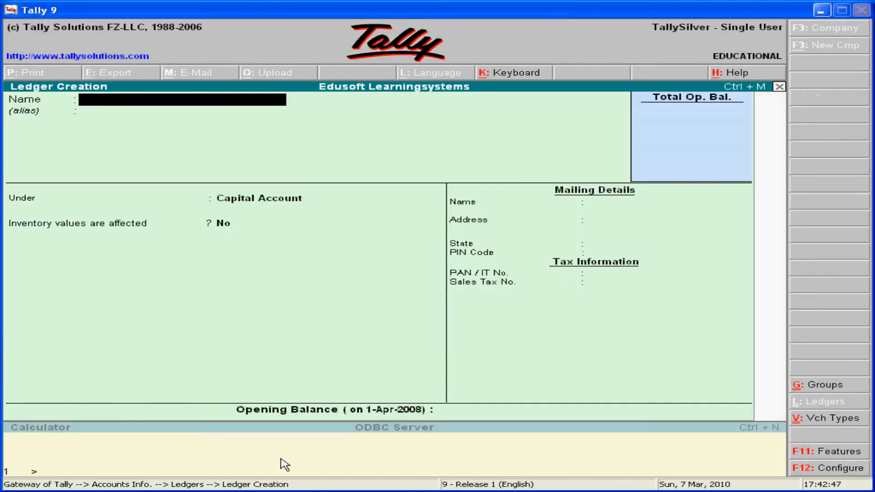
pyautogui.write('Furniture')
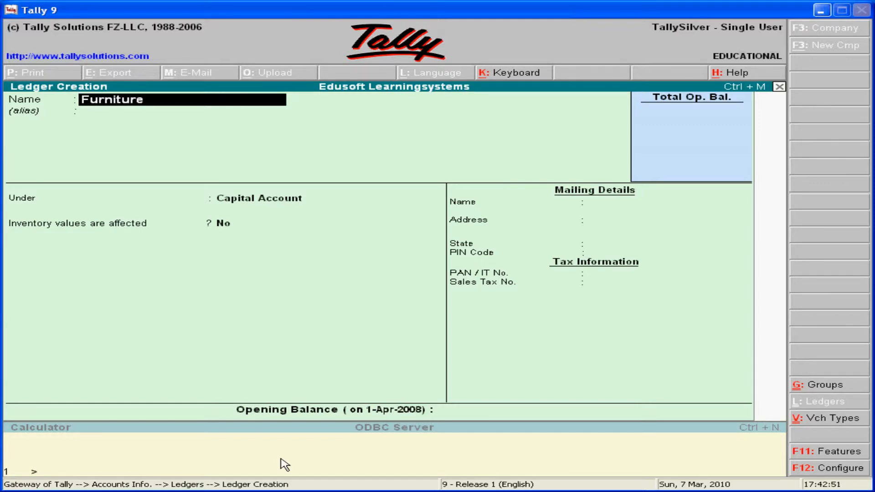
pyautogui.press('Return')
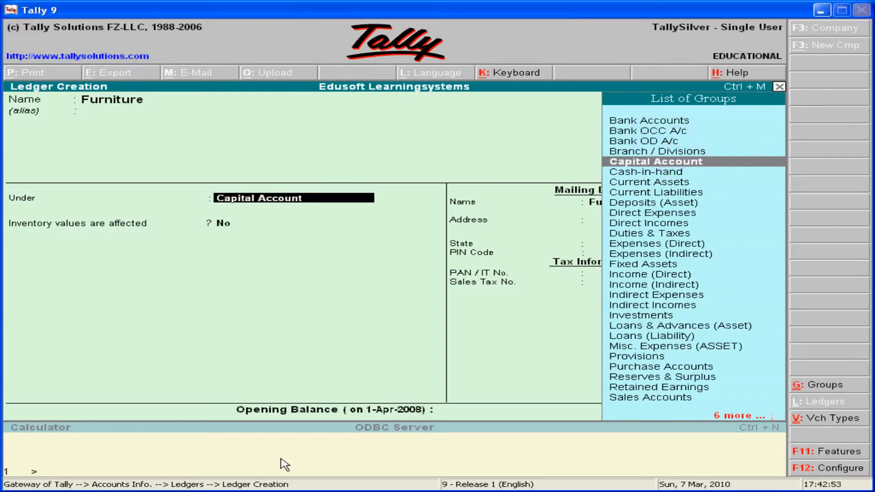
pyautogui.write('F')
pyautogui.press('Down')
pyautogui.press('Up')
pyautogui.press('Return')
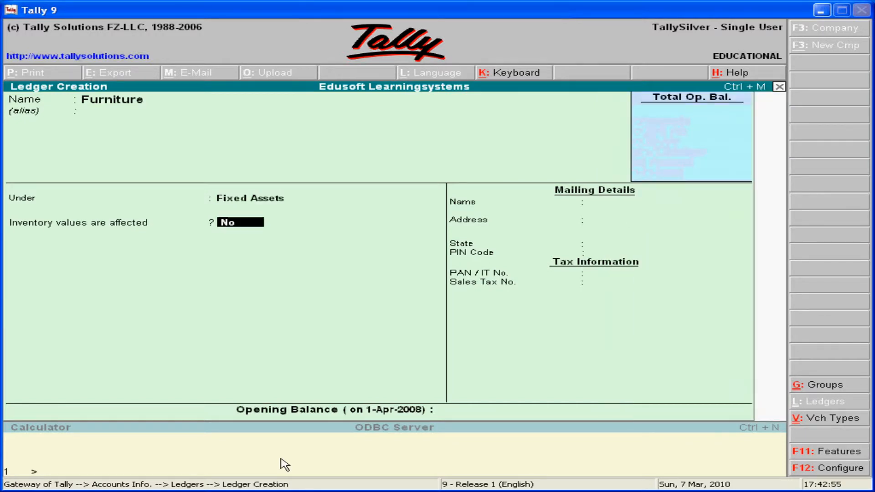
pyautogui.press('Return')
pyautogui.press('Return')
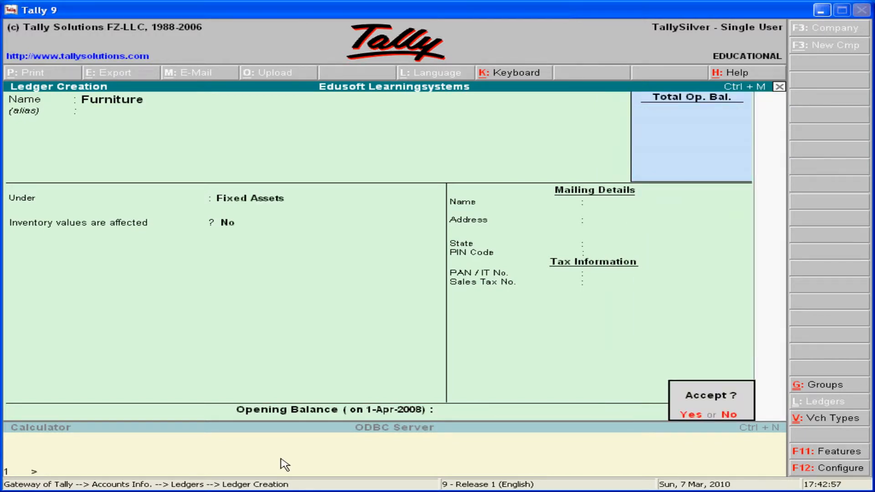
pyautogui.press('Return')
# Step: Check the slide for the next ledger, and name the new single ledger Indian Bank in Tally 9 without an alias
pyautogui.hotkey('alt', 'Tab')
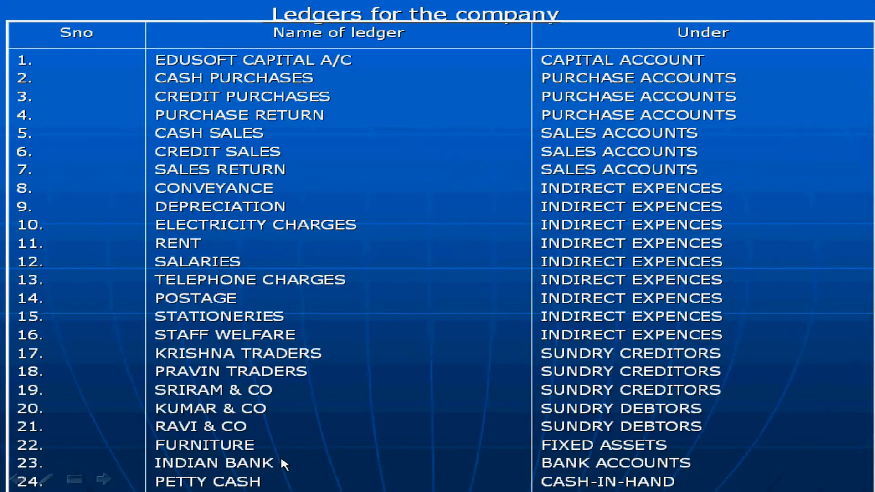
pyautogui.hotkey('alt', 'Tab')
pyautogui.write('In')
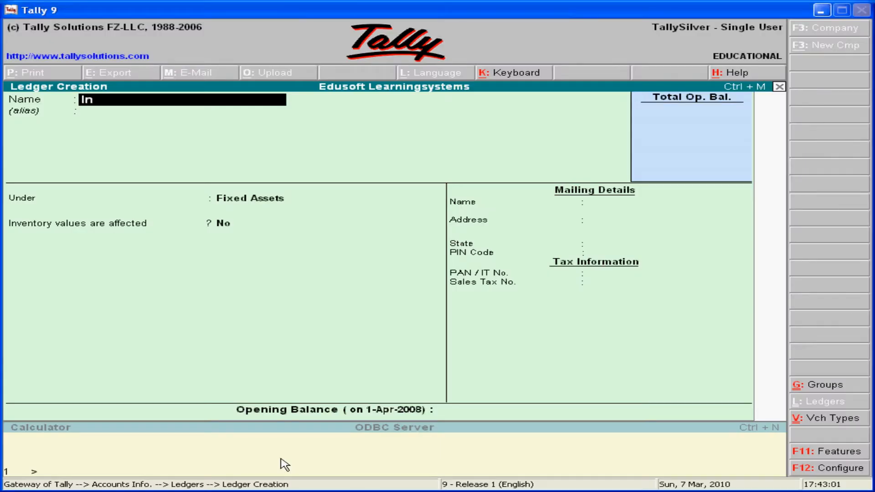
pyautogui.write('dian bank')
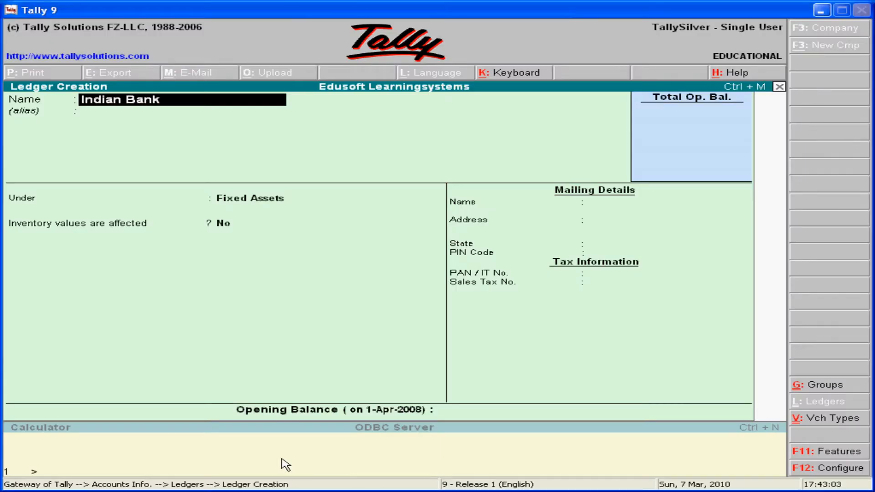
pyautogui.press('Return')
pyautogui.press('Return')
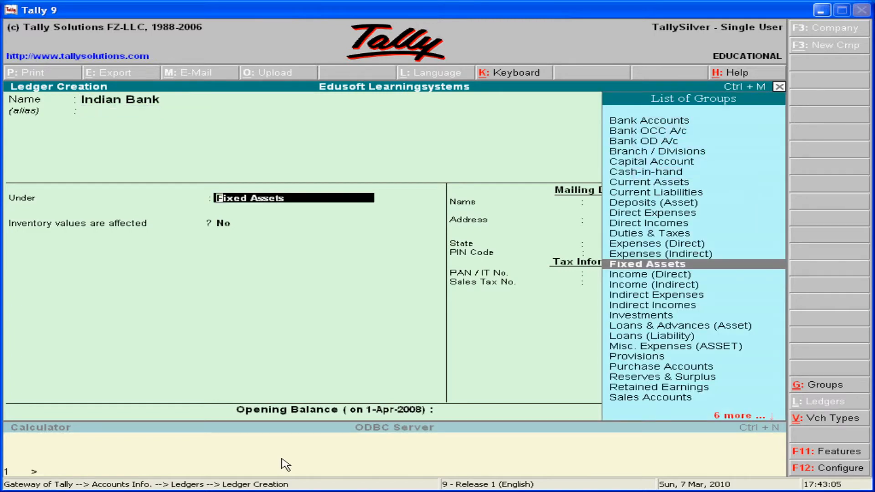
# Step: Place the Indian Bank ledger under Bank Accounts, leave the state as Not Applicable with no opening balance, and save it
pyautogui.write('Ba')
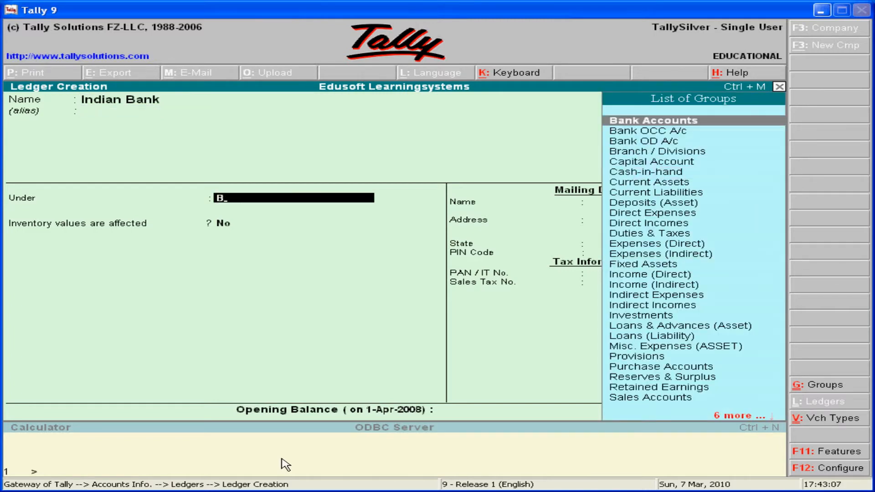
pyautogui.press('Return')
pyautogui.press('Return')
pyautogui.press('Return')
pyautogui.press('Return')
pyautogui.press('Return')
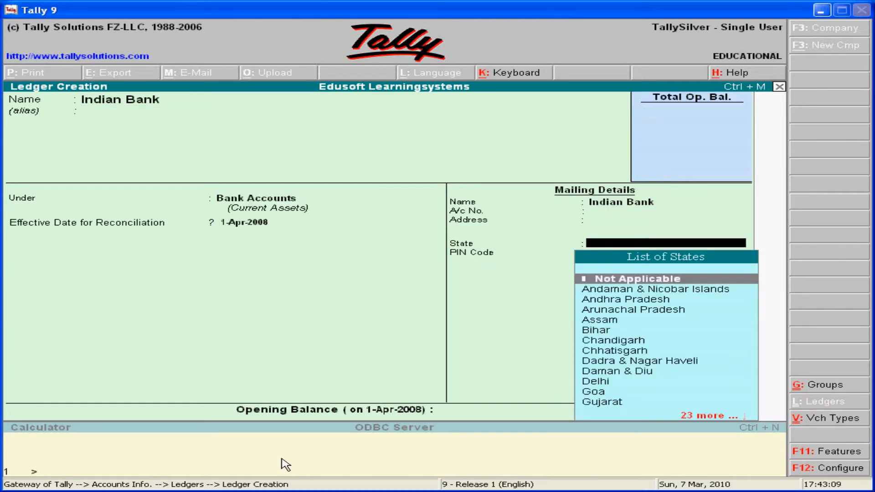
pyautogui.press('Return')
pyautogui.press('Return')
pyautogui.press('Return')
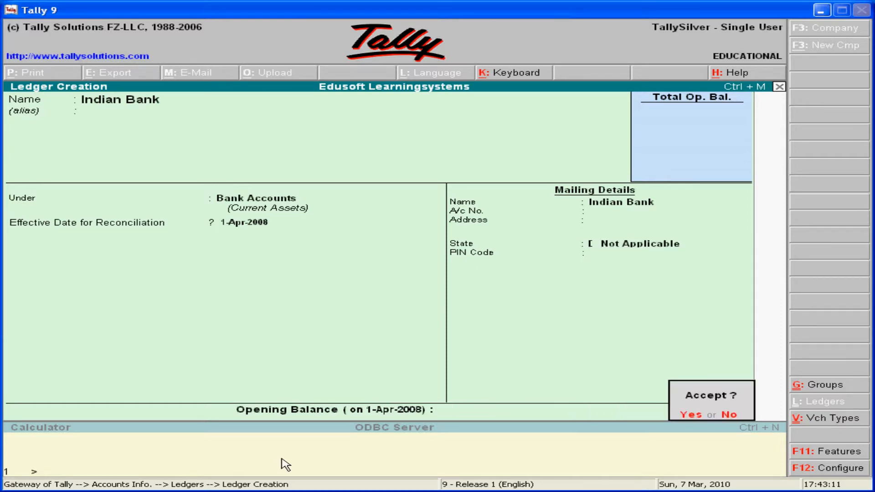
pyautogui.press('Return')
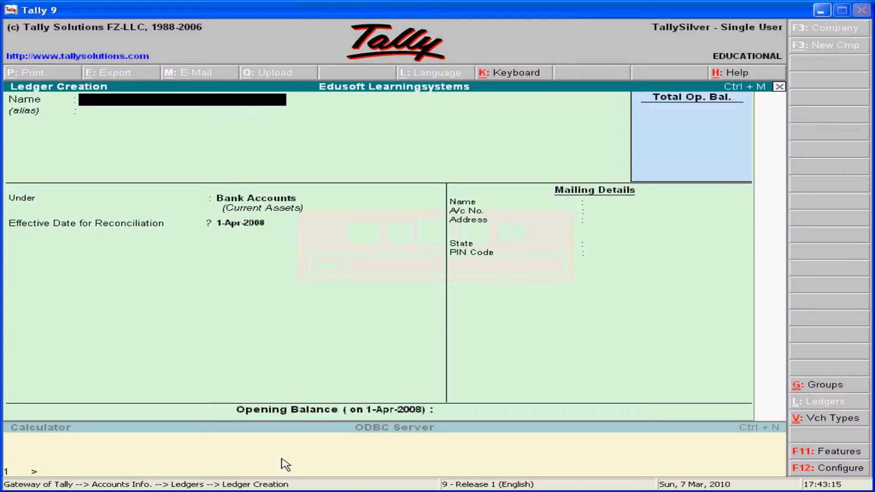
# Step: Create a single ledger named Petty Cash under Cash-in-Hand without an alias or opening balance, save it, and leave ledger creation
pyautogui.write('Petty Cash')
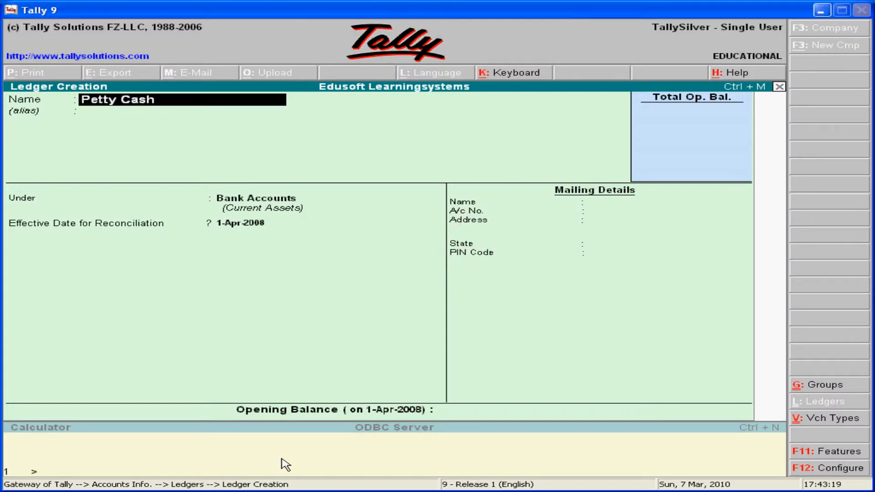
pyautogui.press('Return')
pyautogui.press('Return')
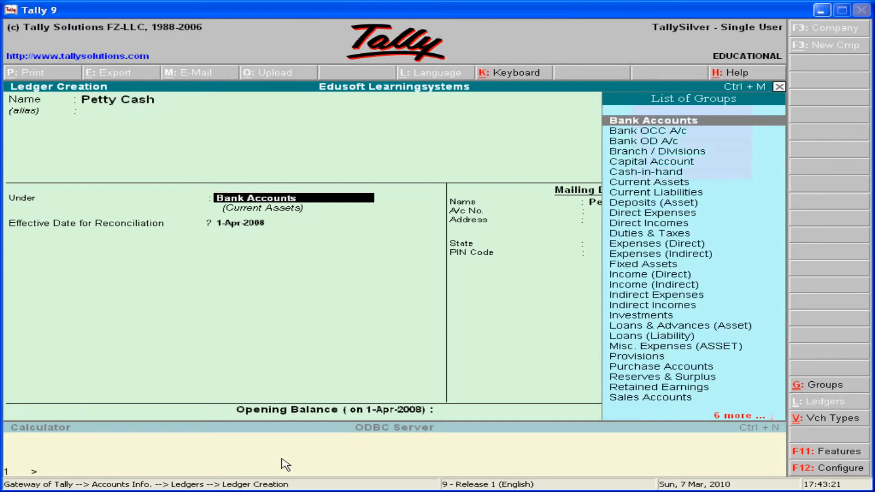
pyautogui.write('Ca')
pyautogui.press('Down')
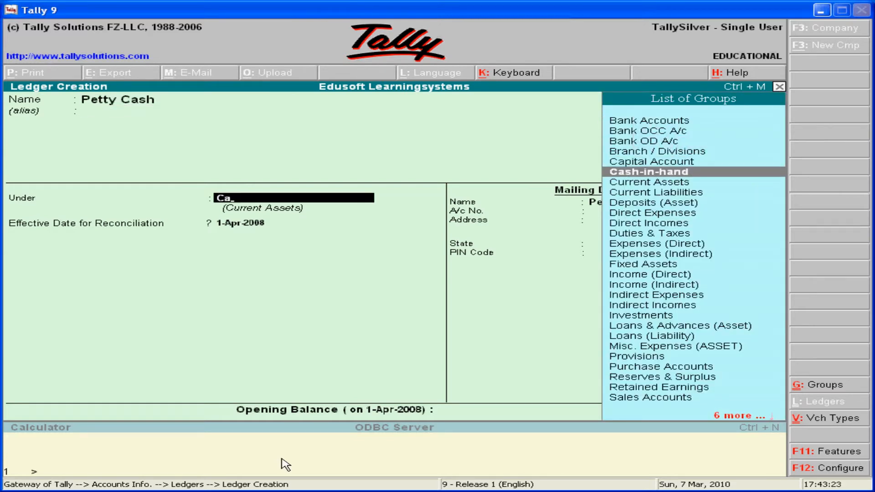
pyautogui.press('Return')
pyautogui.press('Return')
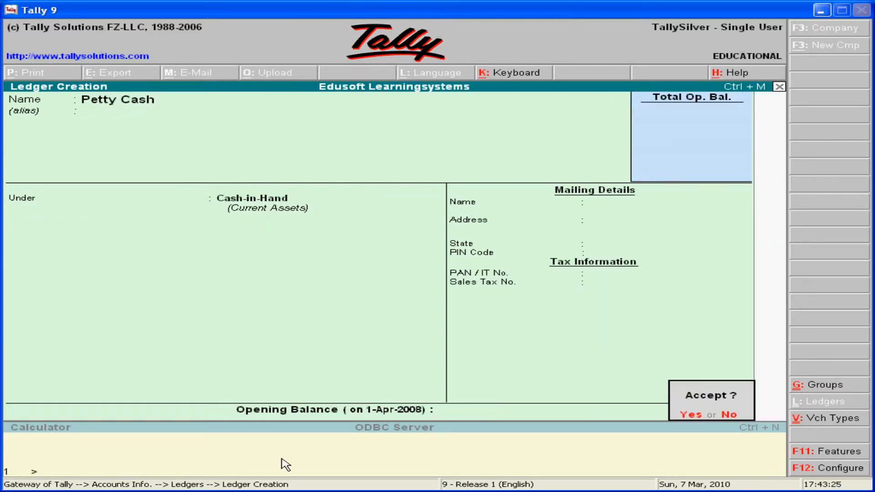
pyautogui.press('Return')
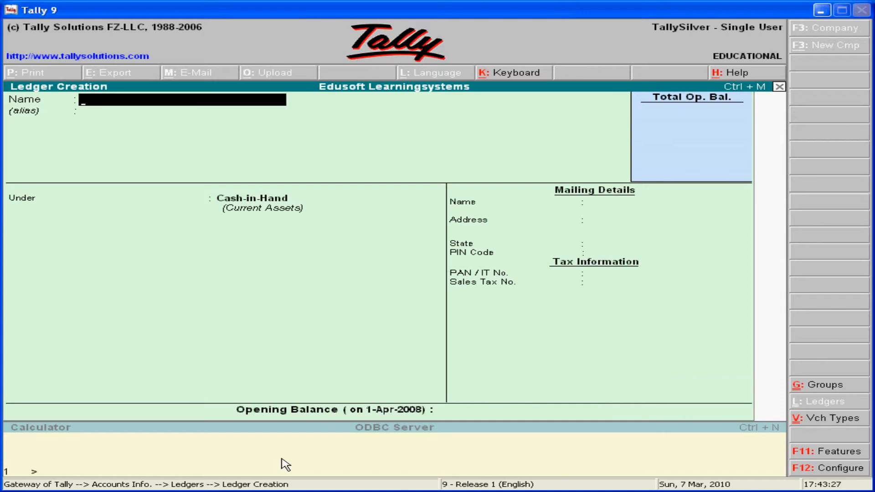
pyautogui.press('Escape')
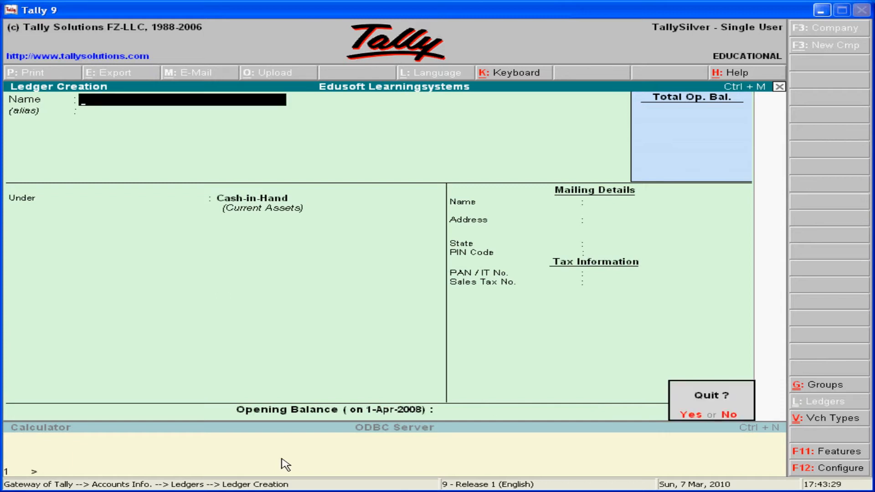
pyautogui.press('Return')
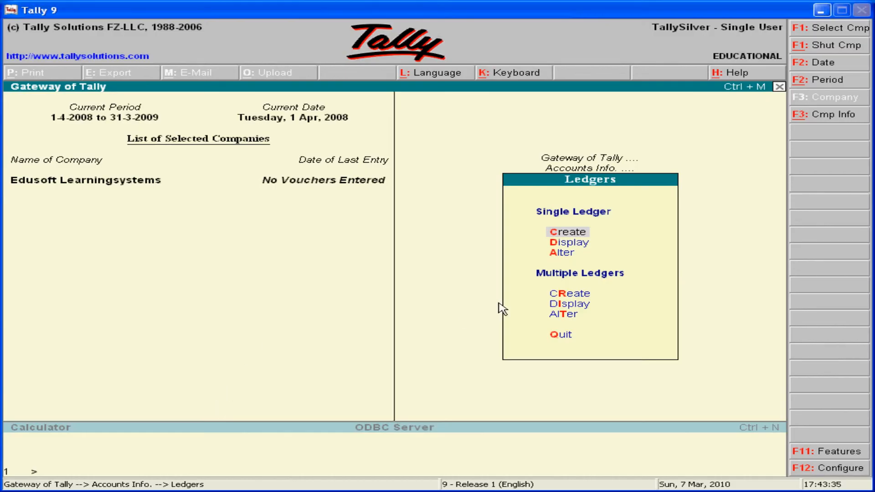
# Step: Display the company's list of single ledgers, review every entry from Cash to Telephone Charges, and close the list
pyautogui.press('Down')
pyautogui.press('Return')
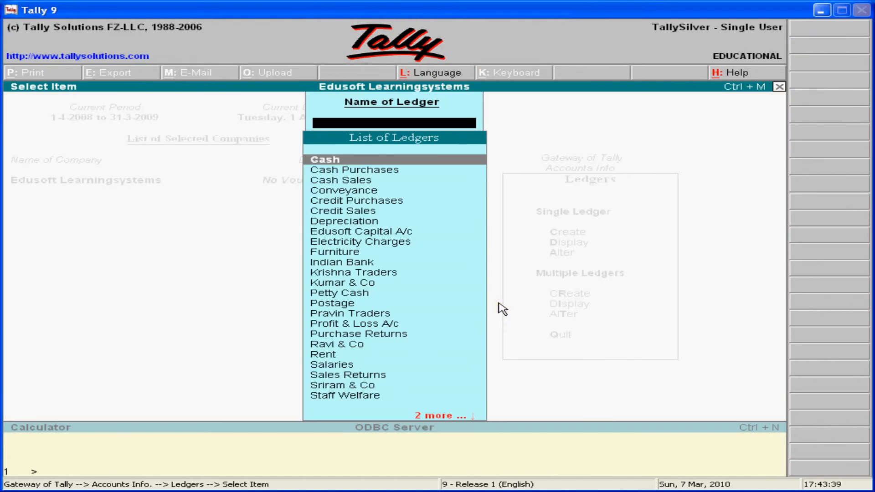
pyautogui.press('Down')
pyautogui.press('Down')
pyautogui.press('Down')
pyautogui.press('Down')
pyautogui.press('Down')
pyautogui.press('Down')
pyautogui.press('Down')
pyautogui.press('Down')
pyautogui.press('Down')
pyautogui.press('Down')
pyautogui.press('Down')
pyautogui.press('Down')
pyautogui.press('Down')
pyautogui.press('Down')
pyautogui.press('Down')
pyautogui.press('Down')
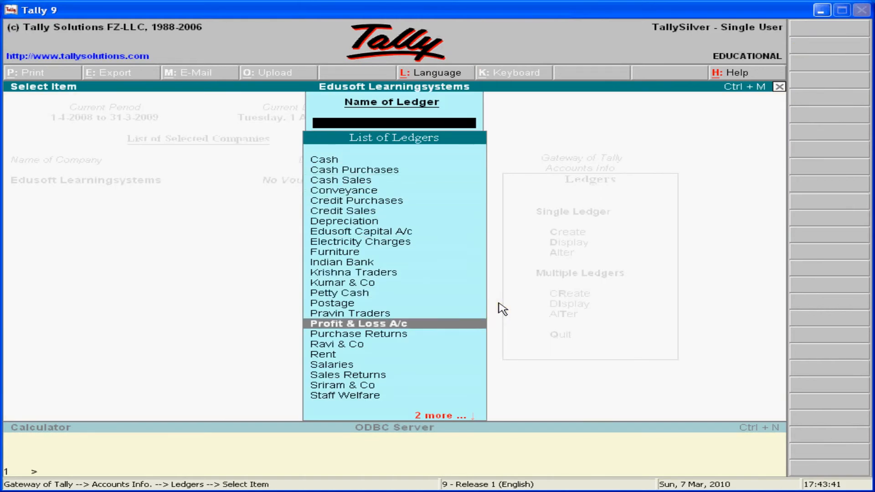
pyautogui.press('Down')
pyautogui.press('Down')
pyautogui.press('Up')
pyautogui.press('Up')
pyautogui.press('Up')
pyautogui.press('Up')
pyautogui.press('Up')
pyautogui.press('Up')
pyautogui.press('Up')
pyautogui.press('Up')
pyautogui.press('Up')
pyautogui.press('Up')
pyautogui.press('Up')
pyautogui.press('Up')
pyautogui.press('Up')
pyautogui.press('Up')
pyautogui.press('Up')
pyautogui.press('Up')
pyautogui.press('Up')
pyautogui.press('Up')
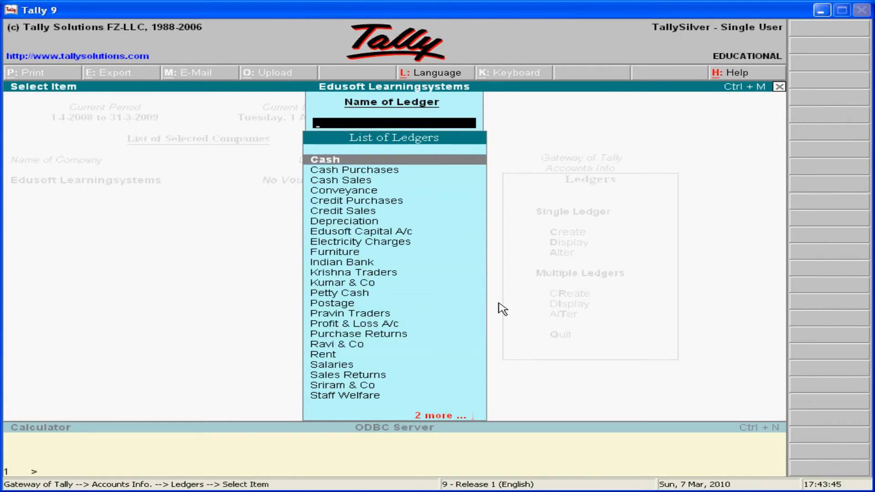
pyautogui.press('Down')
pyautogui.press('Down')
pyautogui.press('Down')
pyautogui.press('Down')
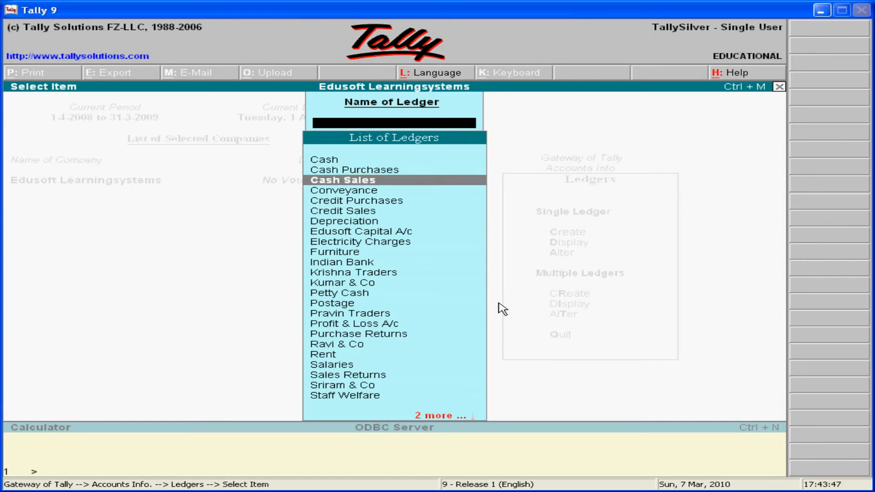
pyautogui.press('Down')
pyautogui.press('Down')
pyautogui.press('Down')
pyautogui.press('Down')
pyautogui.press('Down')
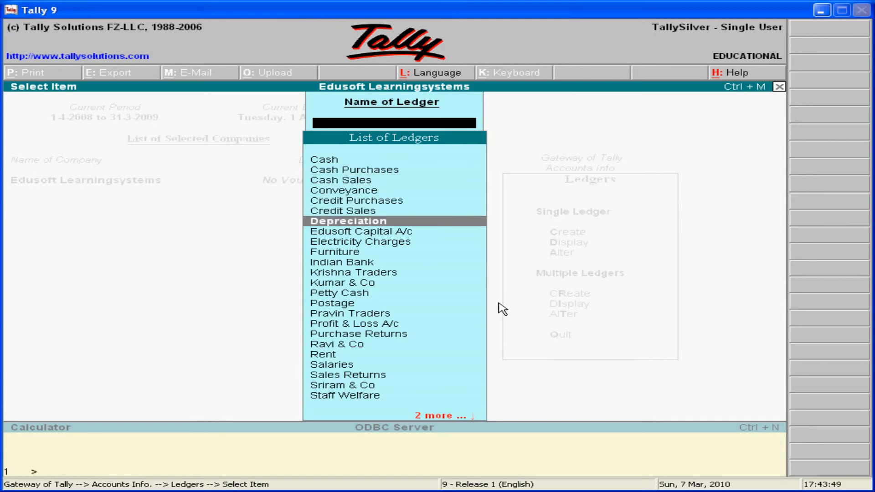
pyautogui.press('Down')
pyautogui.press('Down')
pyautogui.press('Down')
pyautogui.press('Down')
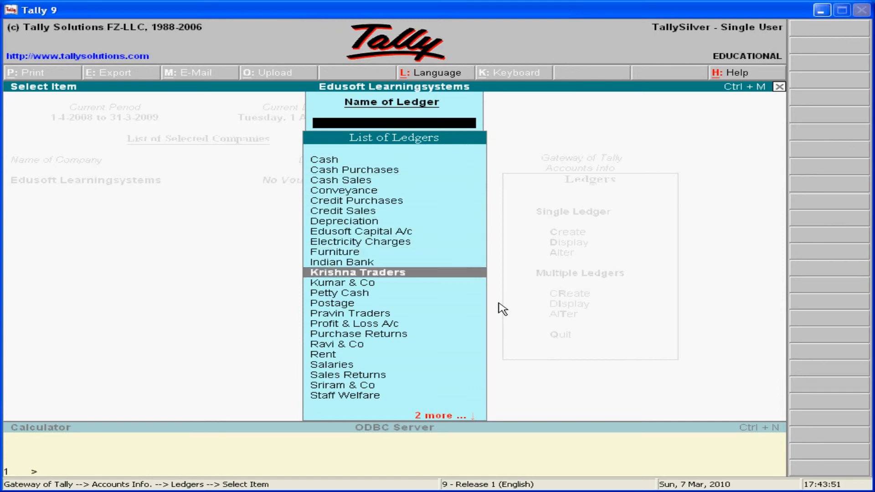
pyautogui.press('Down')
pyautogui.press('Down')
pyautogui.press('Down')
pyautogui.press('Down')
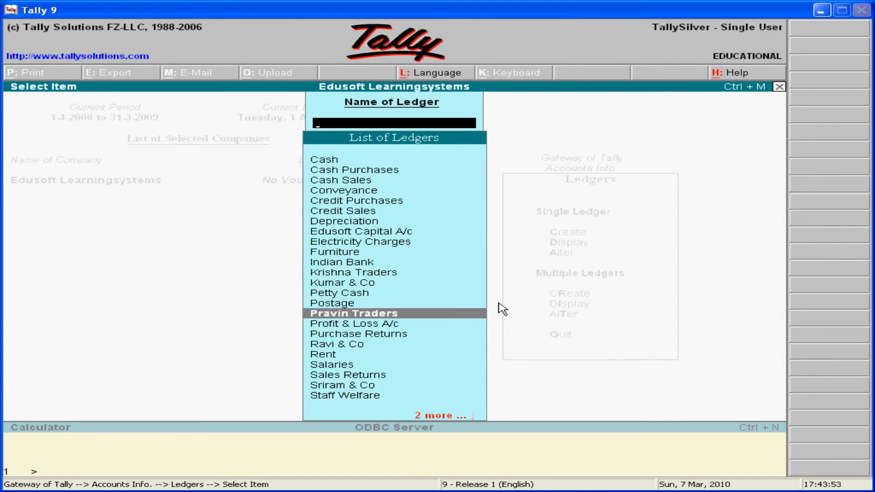
pyautogui.press('Down')
pyautogui.press('Down')
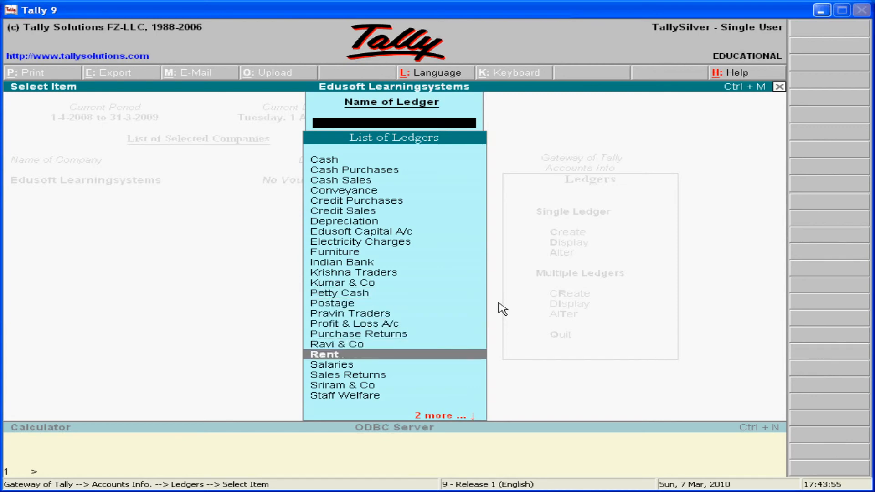
pyautogui.press('Down')
pyautogui.press('Down')
pyautogui.press('Down')
pyautogui.press('Down')
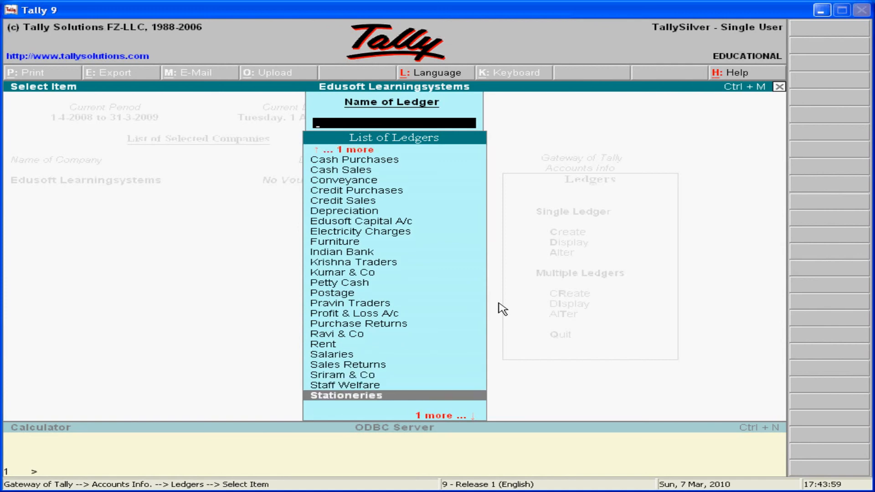
pyautogui.press('Down')
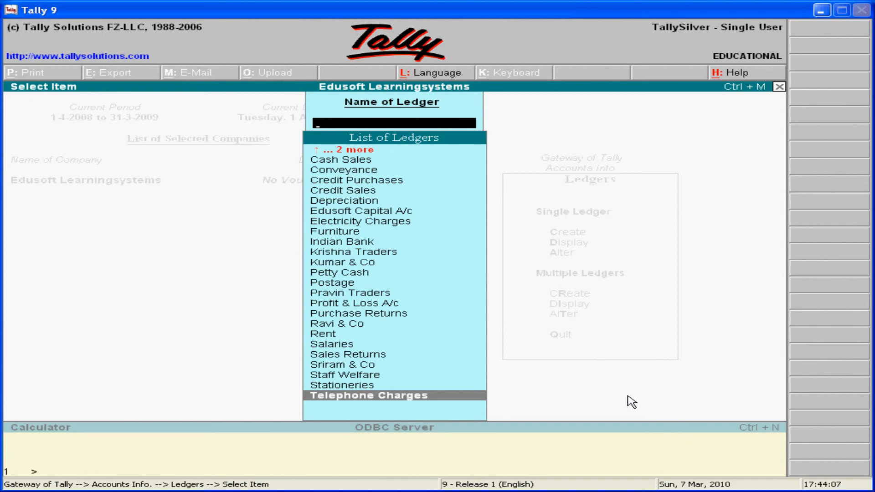
pyautogui.press('Escape')
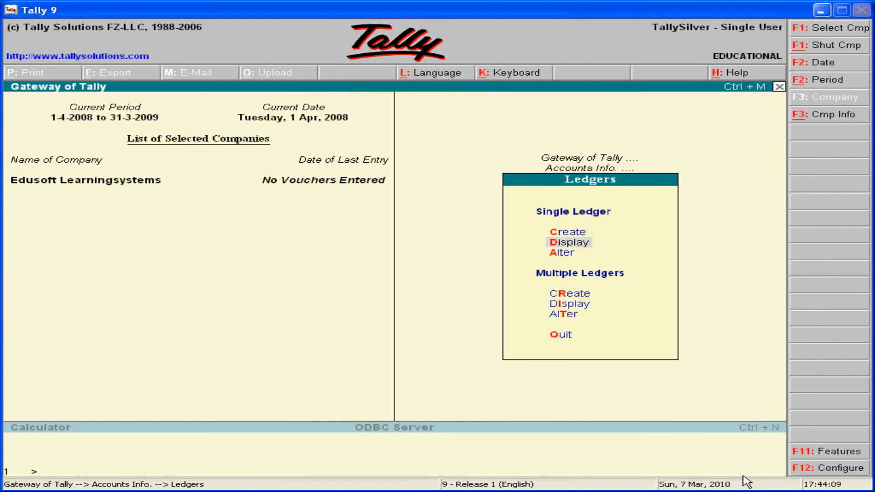